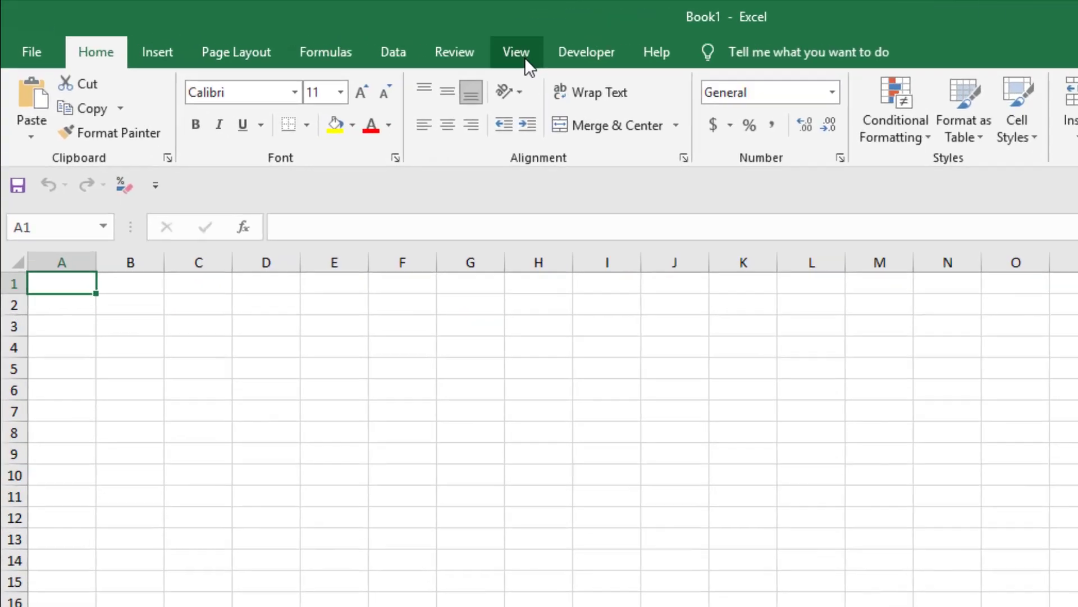
Switch Book1 to Page Layout view and scroll down to the footer of page 1.
{"action": "left_click", "coordinate": [384, 39]}
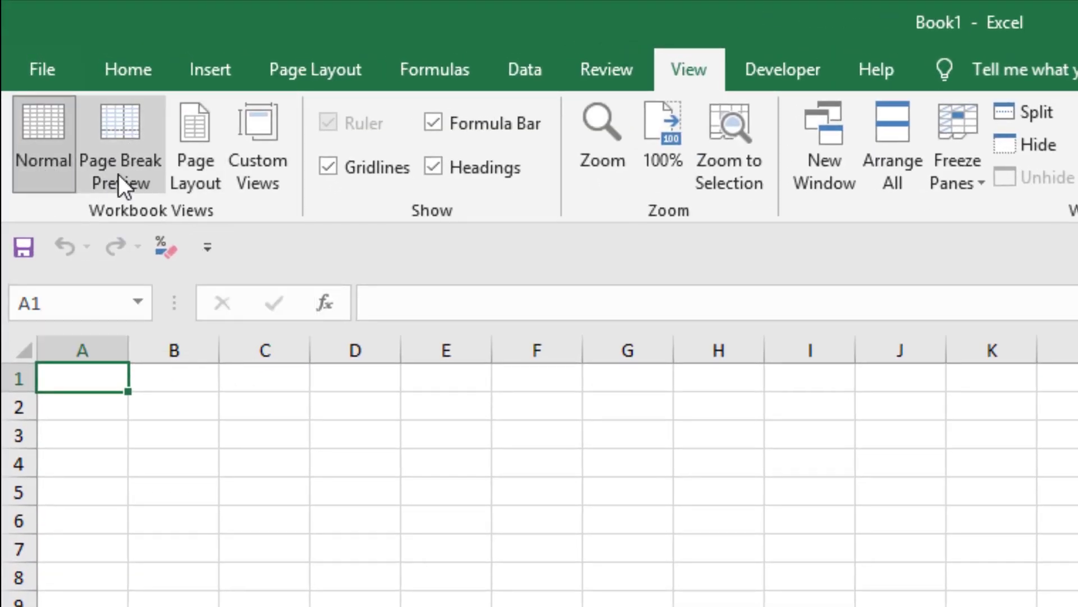
{"action": "left_click", "coordinate": [208, 166]}
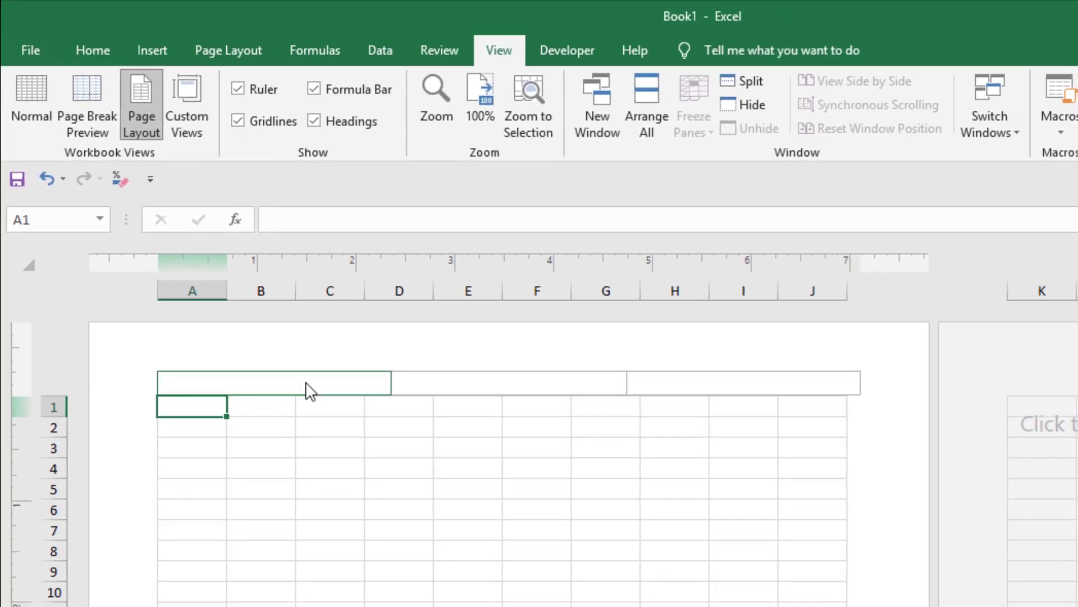
{"action": "scroll", "coordinate": [729, 394], "scroll_direction": "down", "scroll_amount": 6}
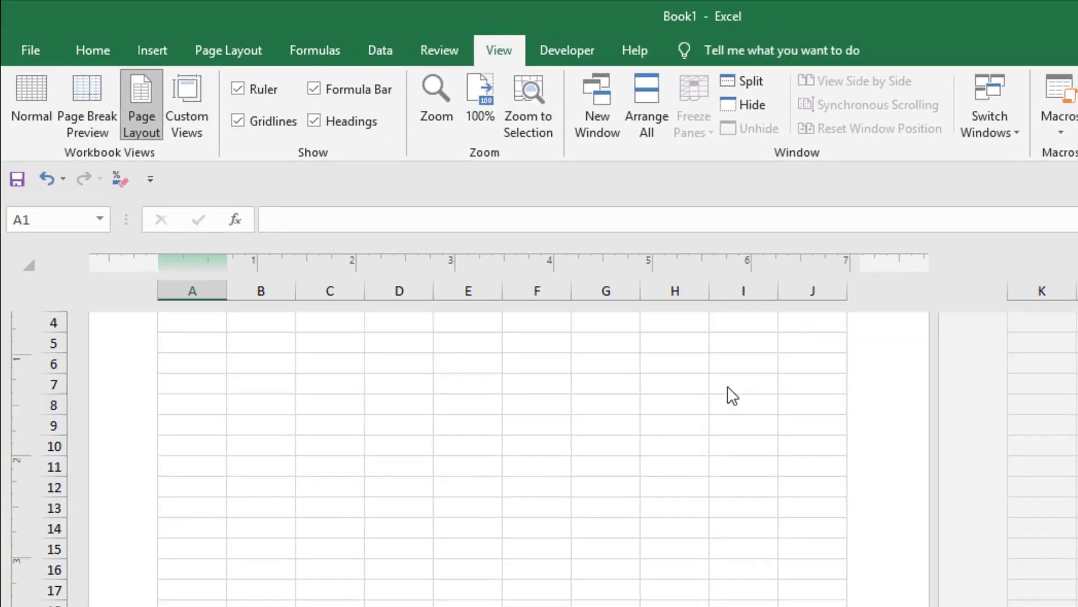
{"action": "scroll", "coordinate": [729, 395], "scroll_direction": "down", "scroll_amount": 7}
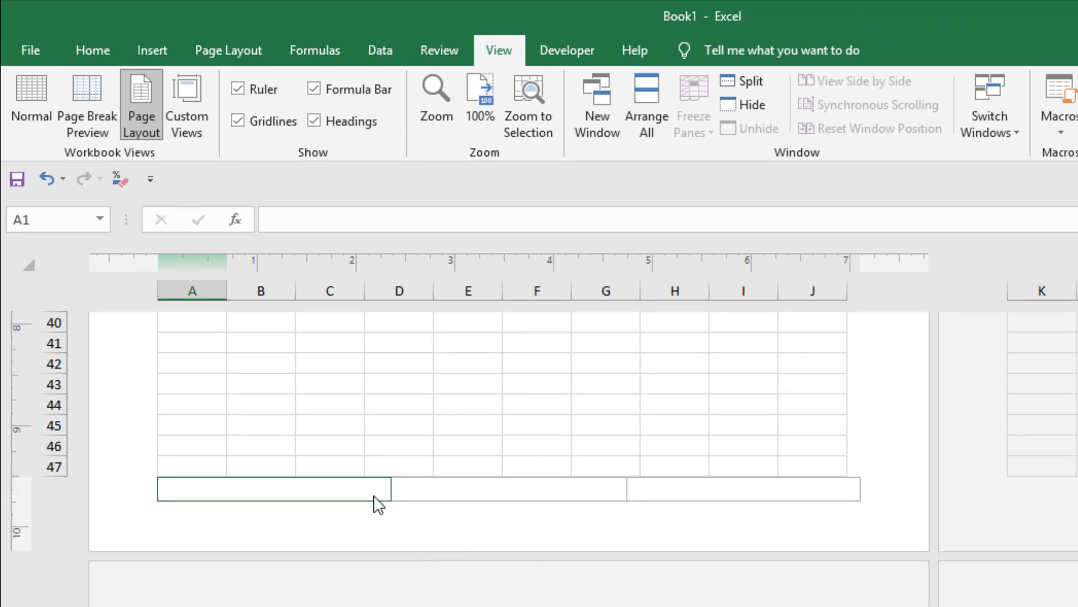
{"action": "scroll", "coordinate": [378, 504], "scroll_direction": "up", "scroll_amount": 1}
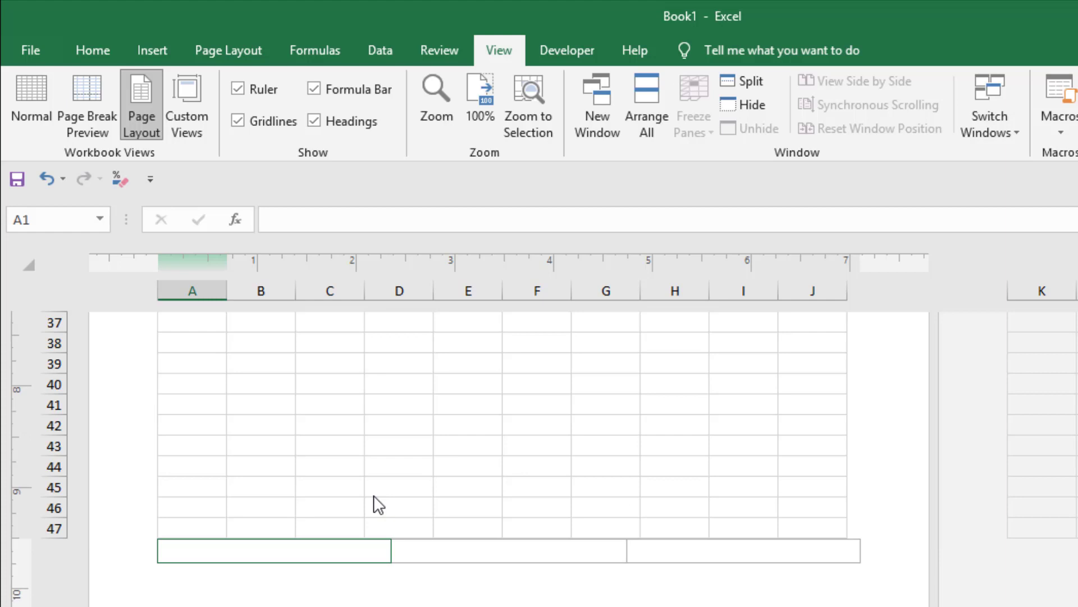
{"action": "scroll", "coordinate": [378, 504], "scroll_direction": "up", "scroll_amount": 12}
{"action": "scroll", "coordinate": [501, 540], "scroll_direction": "down", "scroll_amount": 5}
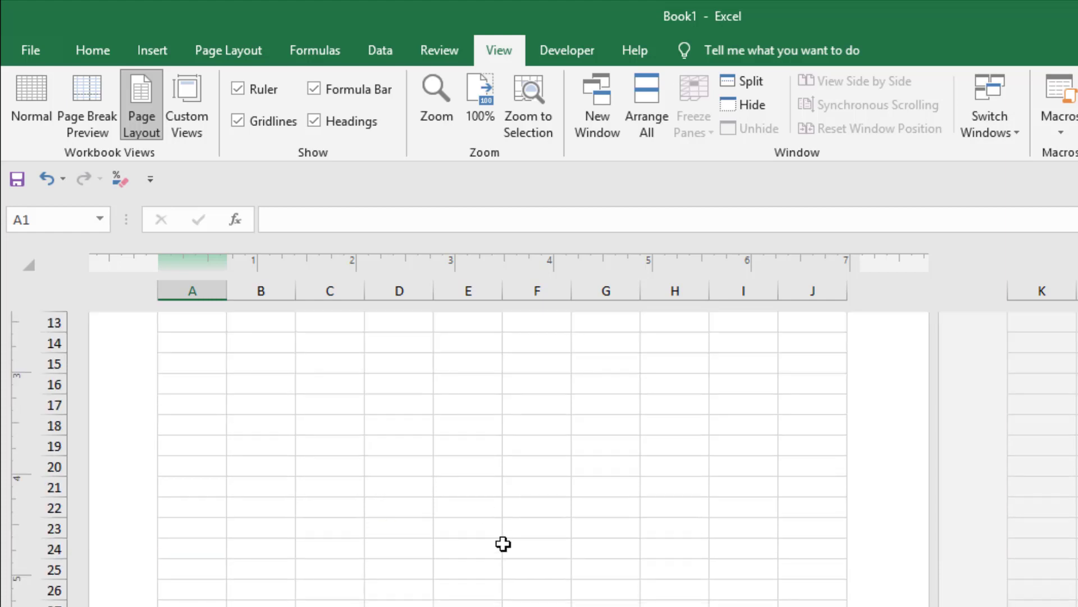
{"action": "scroll", "coordinate": [502, 544], "scroll_direction": "down", "scroll_amount": 10}
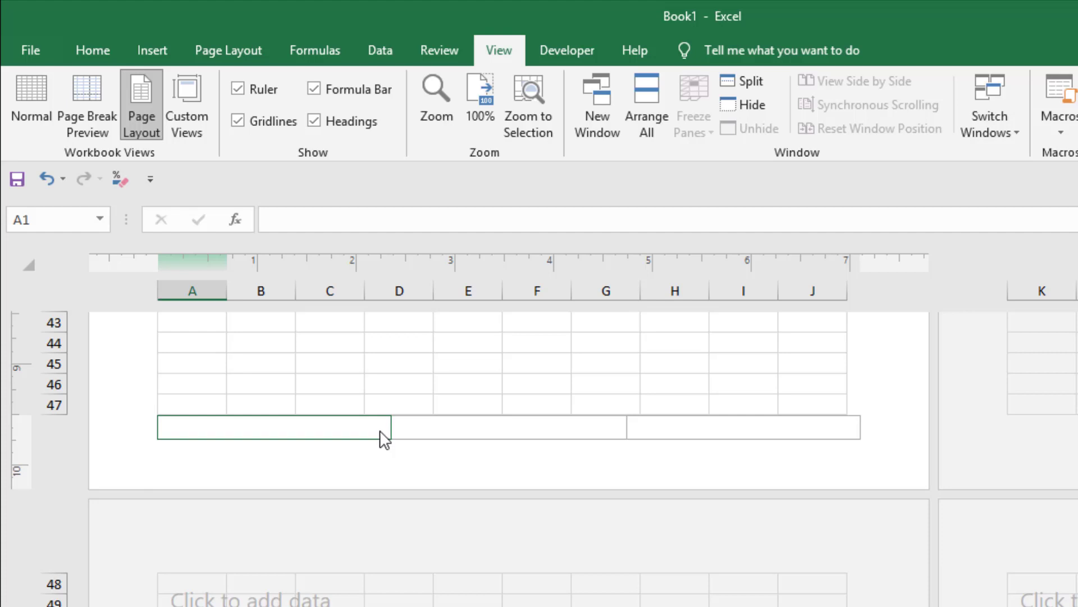
Insert the current page number into the centre footer section.
{"action": "left_click", "coordinate": [478, 431]}
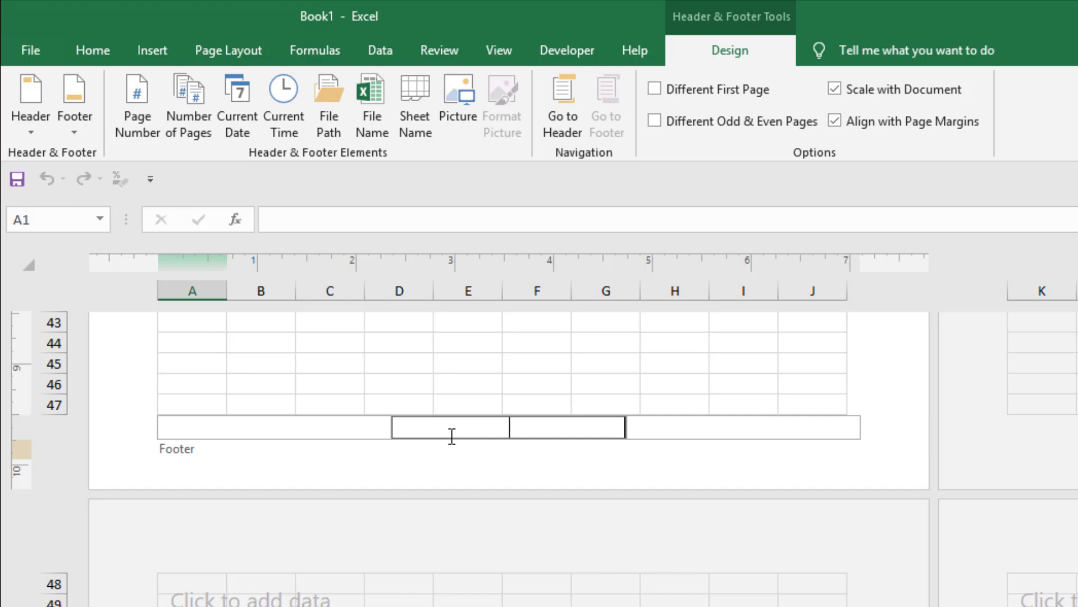
{"action": "left_click", "coordinate": [140, 129]}
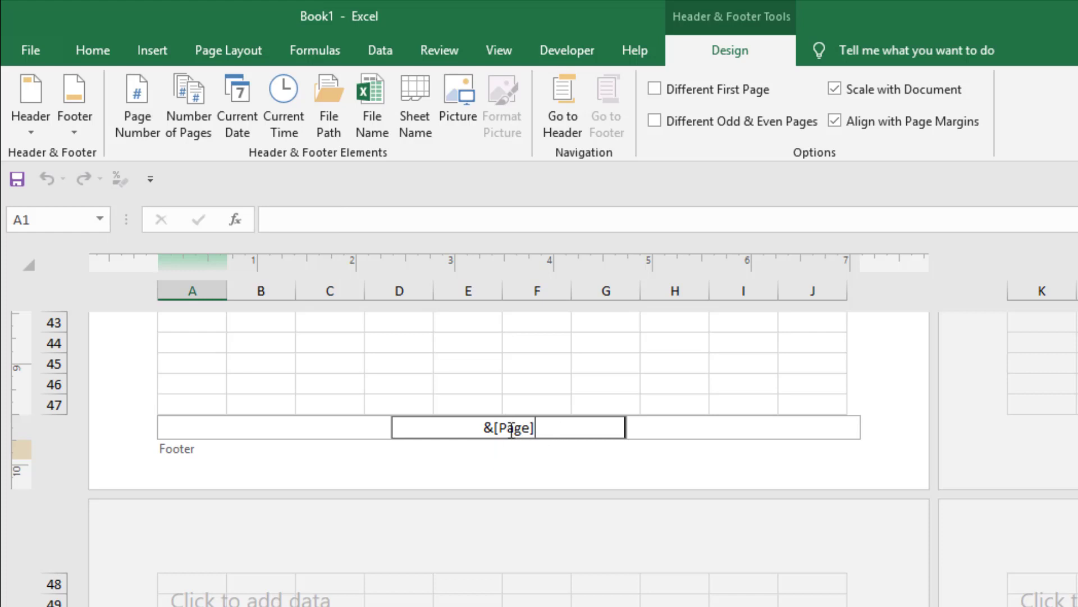
{"action": "left_click", "coordinate": [664, 374]}
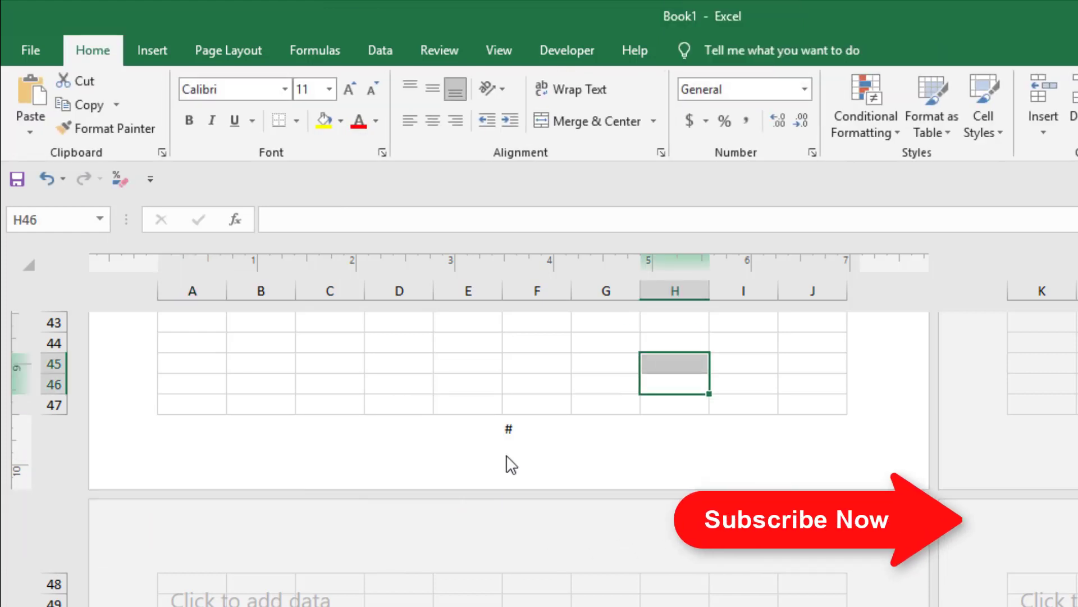
{"action": "left_click", "coordinate": [520, 433]}
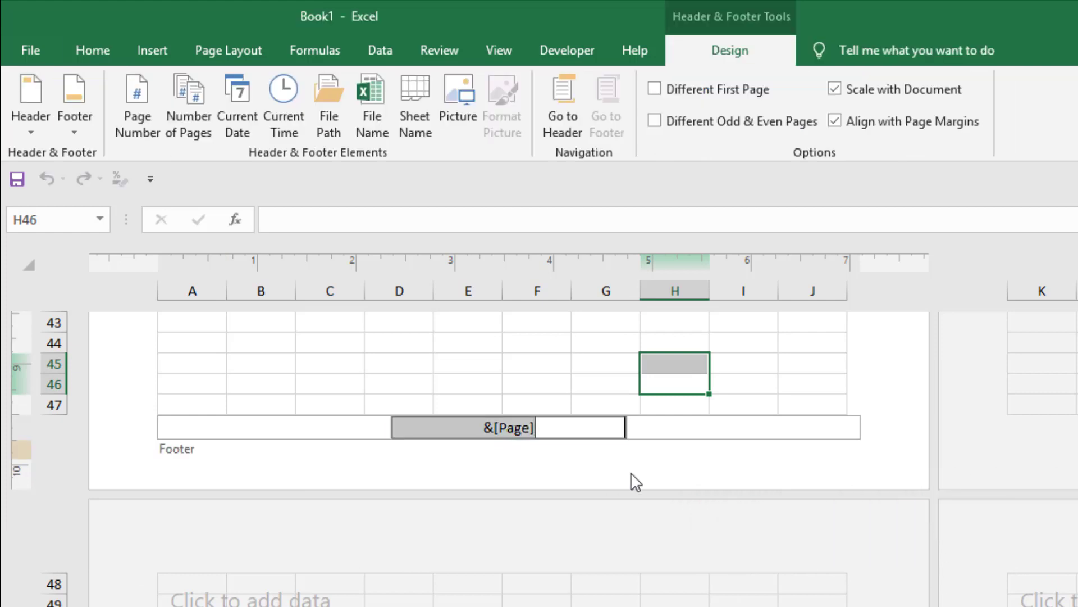
{"action": "left_click", "coordinate": [742, 384]}
Enter 'd' in cell G46.
{"action": "scroll", "coordinate": [522, 431], "scroll_direction": "up", "scroll_amount": 10}
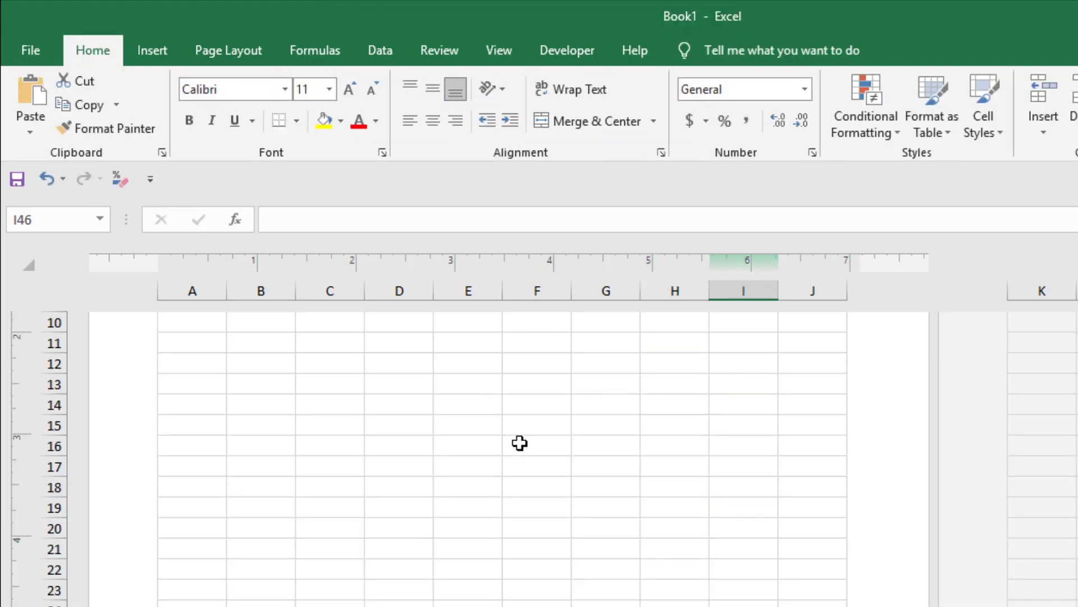
{"action": "scroll", "coordinate": [522, 430], "scroll_direction": "up", "scroll_amount": 4}
{"action": "scroll", "coordinate": [614, 461], "scroll_direction": "down", "scroll_amount": 13}
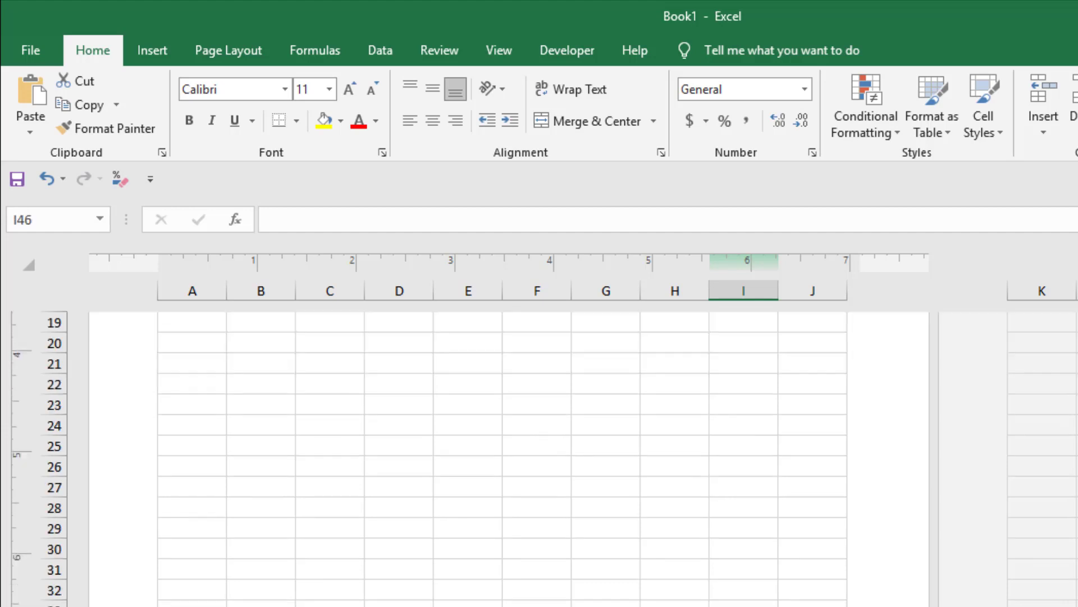
{"action": "left_click", "coordinate": [590, 449]}
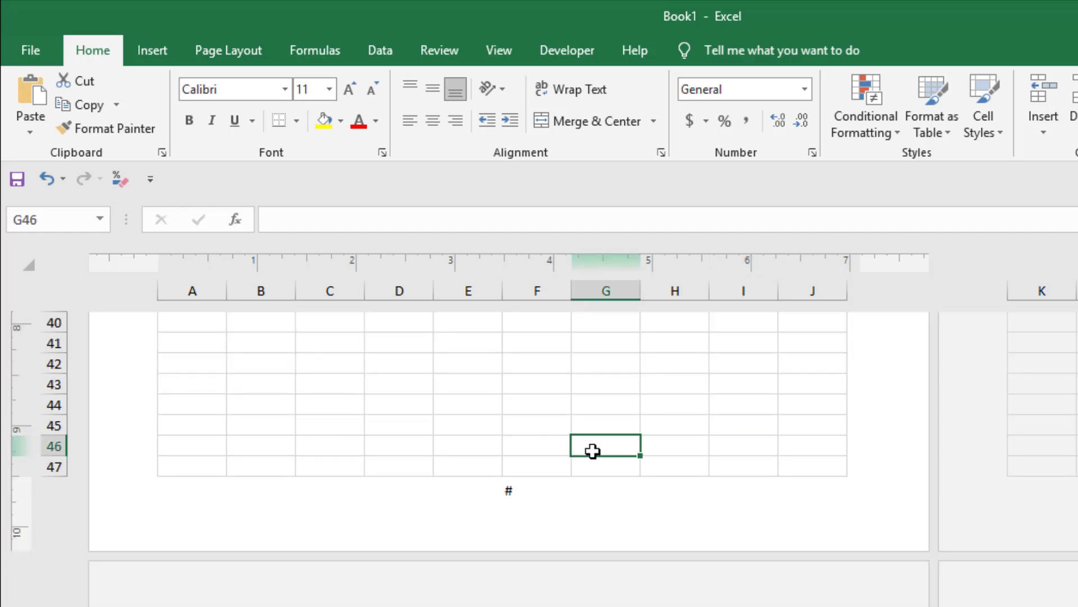
{"action": "type", "text": "d"}
{"action": "left_click", "coordinate": [761, 400]}
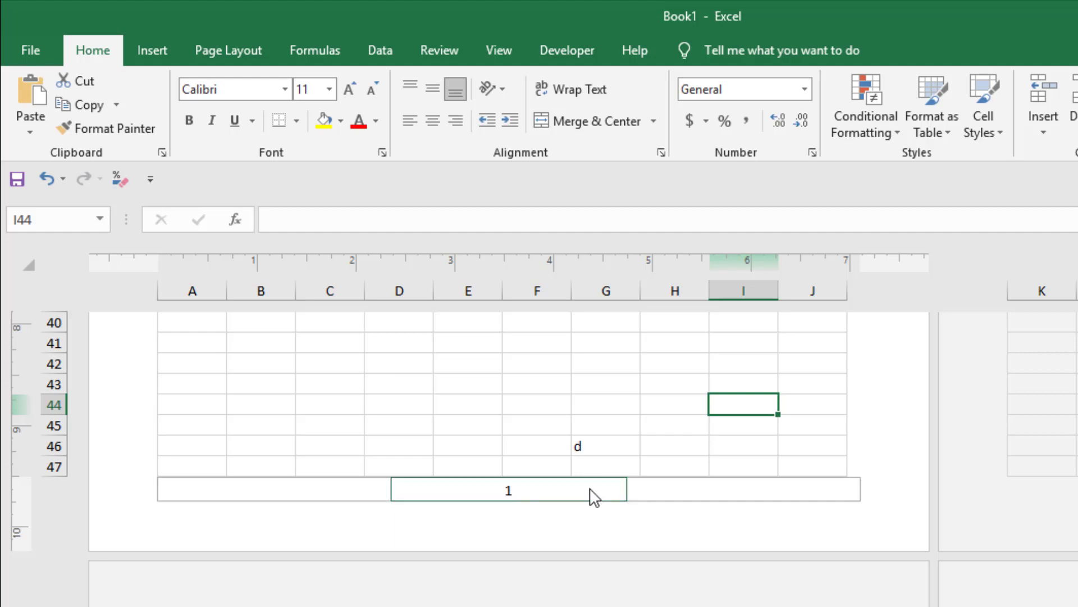
Extend the centre footer to '&[Page] of &[Pages]' so it previews as '1 of 1'.
{"action": "left_click", "coordinate": [565, 494]}
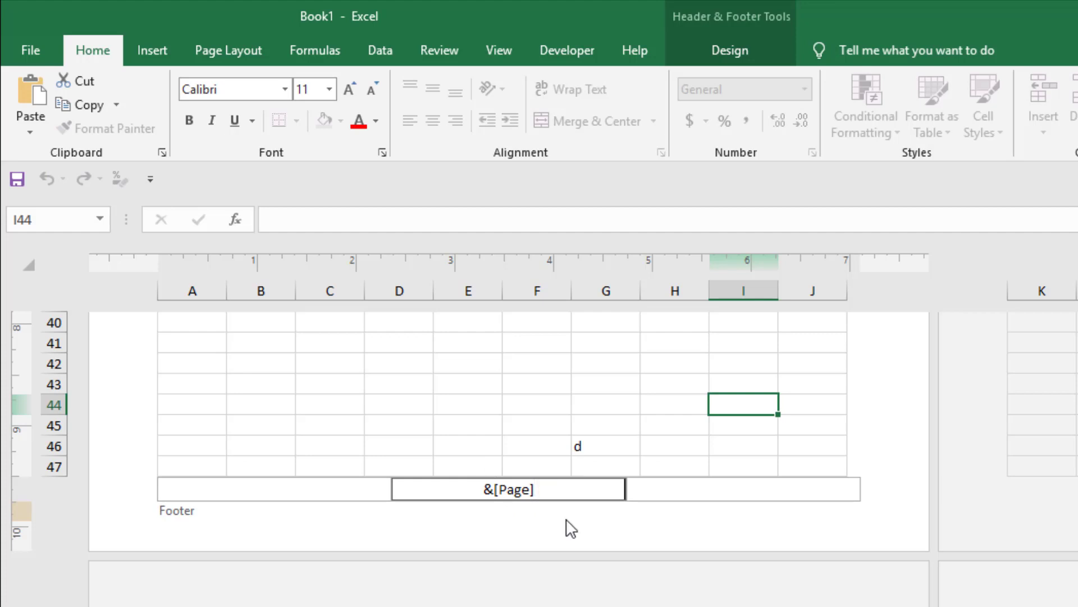
{"action": "type", "text": "of"}
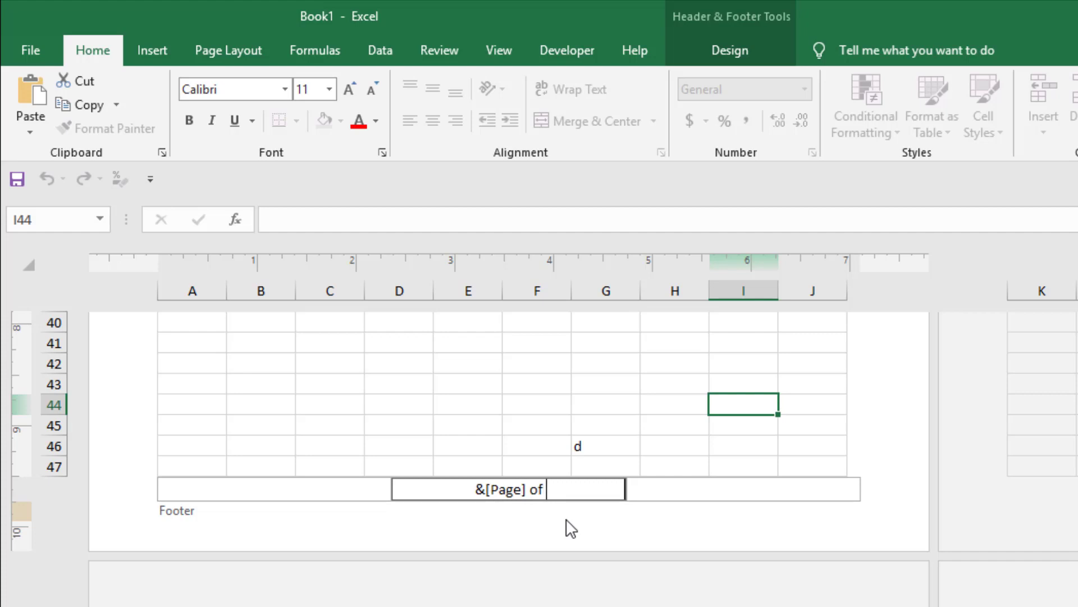
{"action": "left_click", "coordinate": [729, 50]}
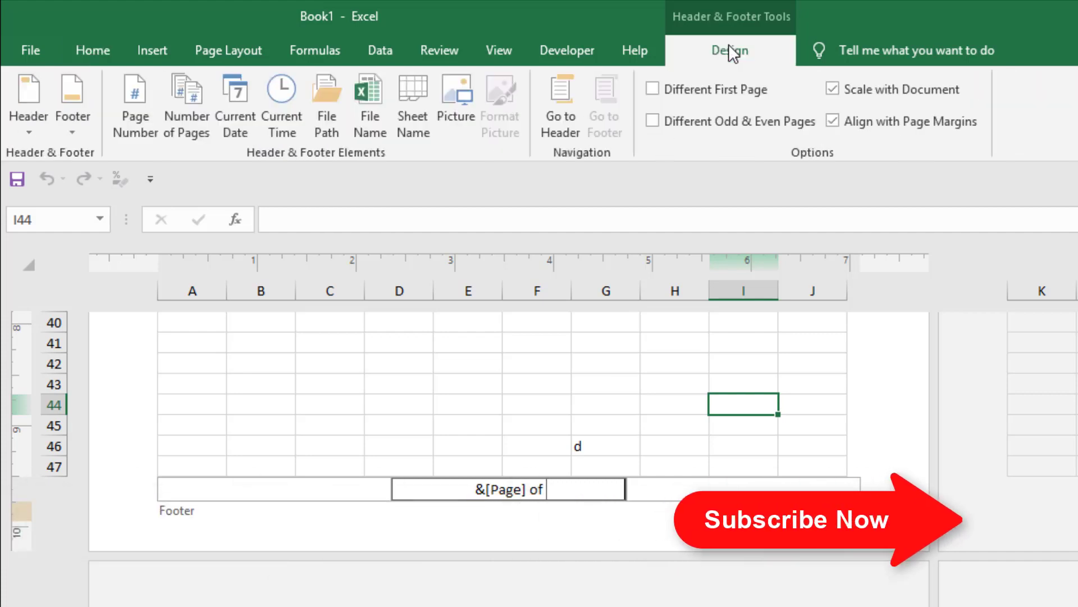
{"action": "left_click", "coordinate": [190, 128]}
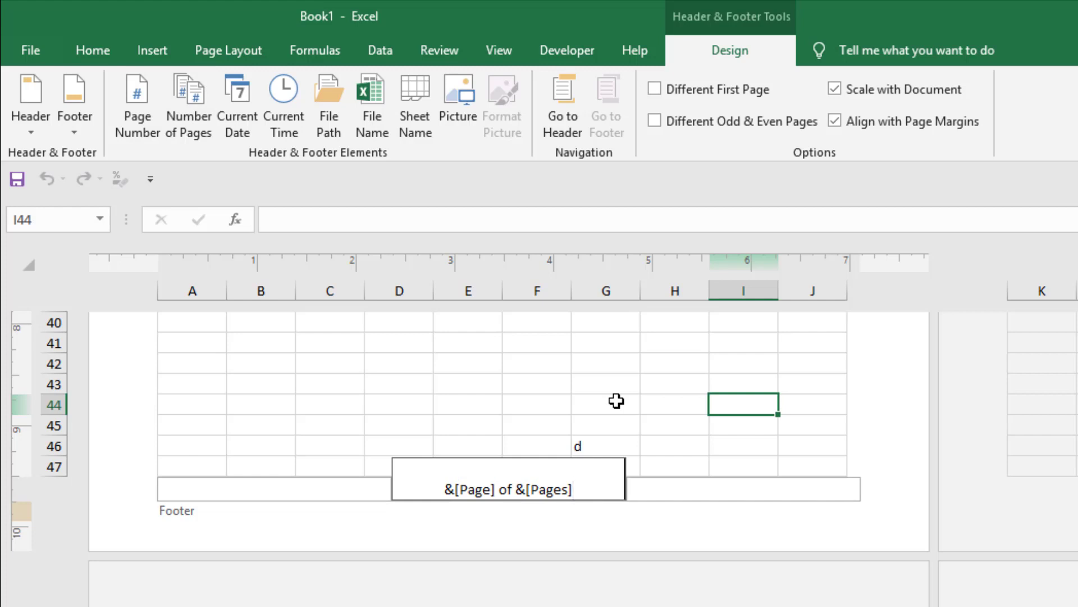
{"action": "left_click", "coordinate": [616, 400]}
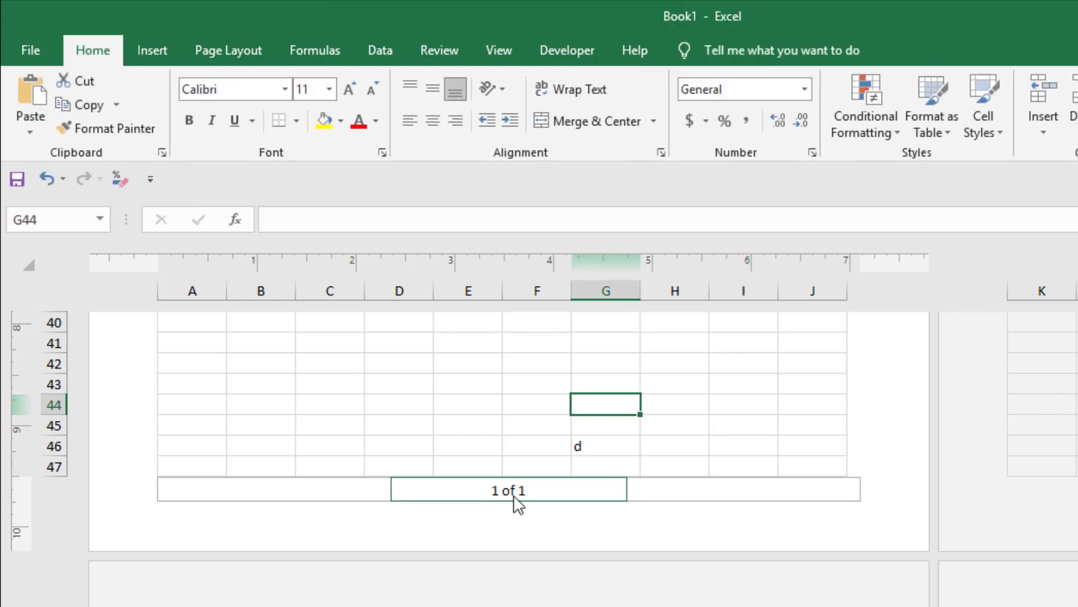
Enter 'fgf' in F48 so footers read '1 of 2' and '2 of 2'.
{"action": "left_click", "coordinate": [1066, 421]}
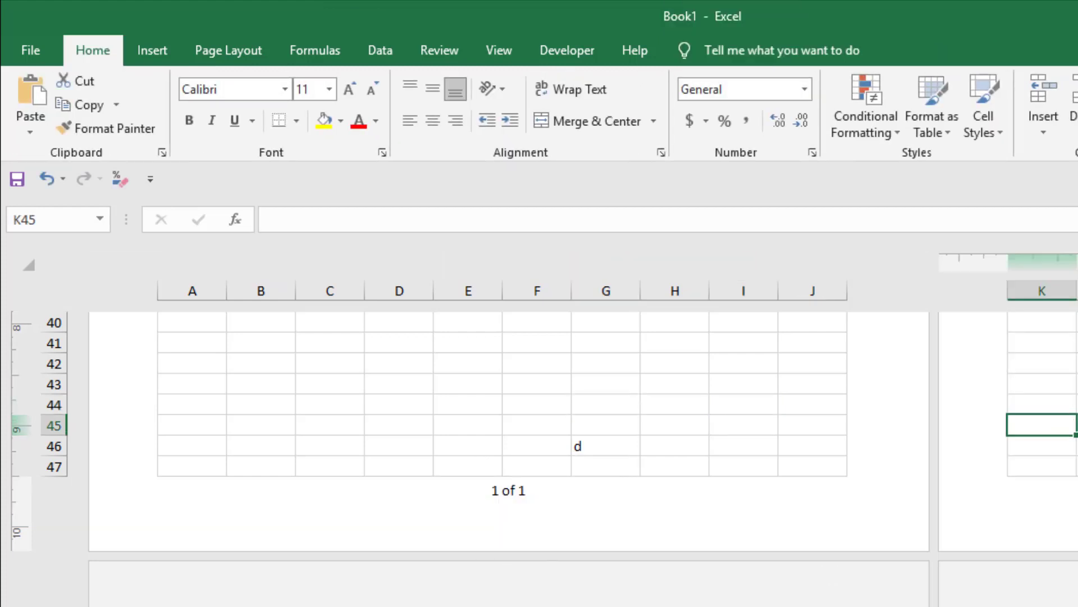
{"action": "left_click", "coordinate": [537, 584]}
{"action": "type", "text": "fgf"}
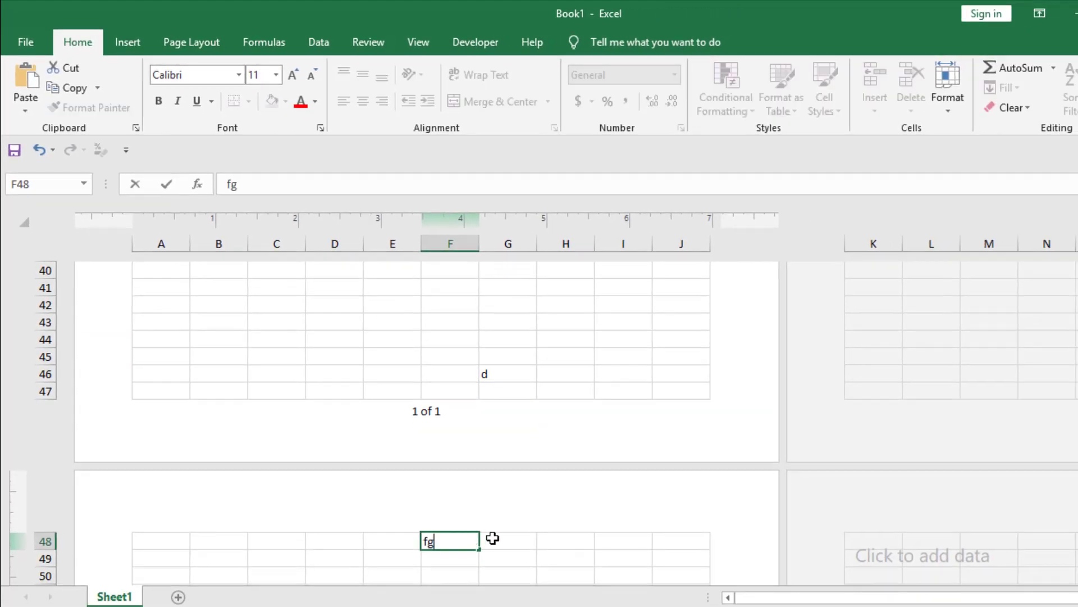
{"action": "left_click_drag", "start_coordinate": [624, 558], "coordinate": [565, 558]}
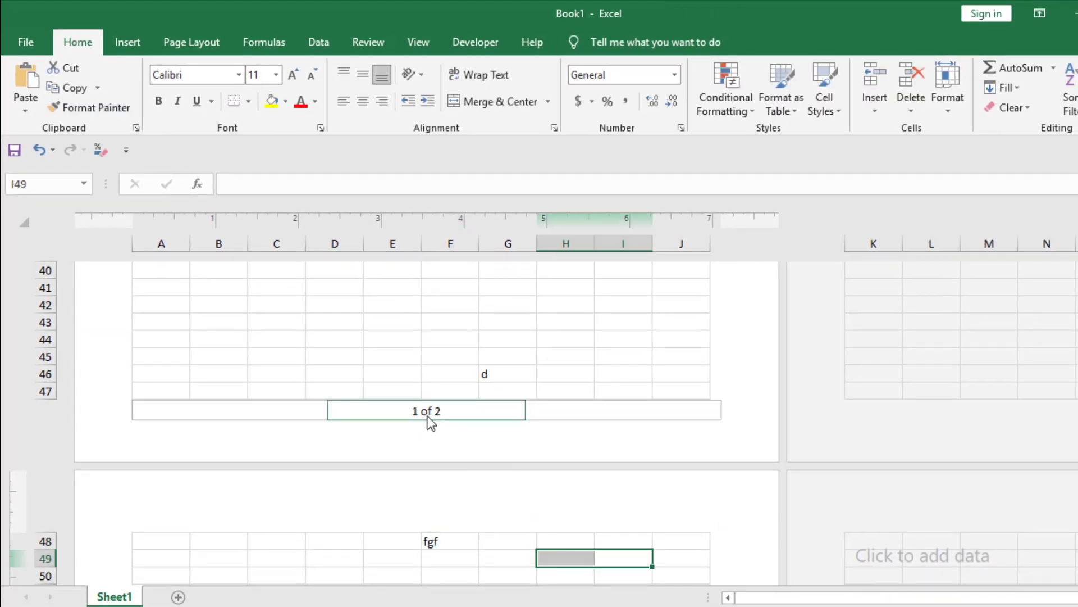
{"action": "scroll", "coordinate": [421, 424], "scroll_direction": "down", "scroll_amount": 14}
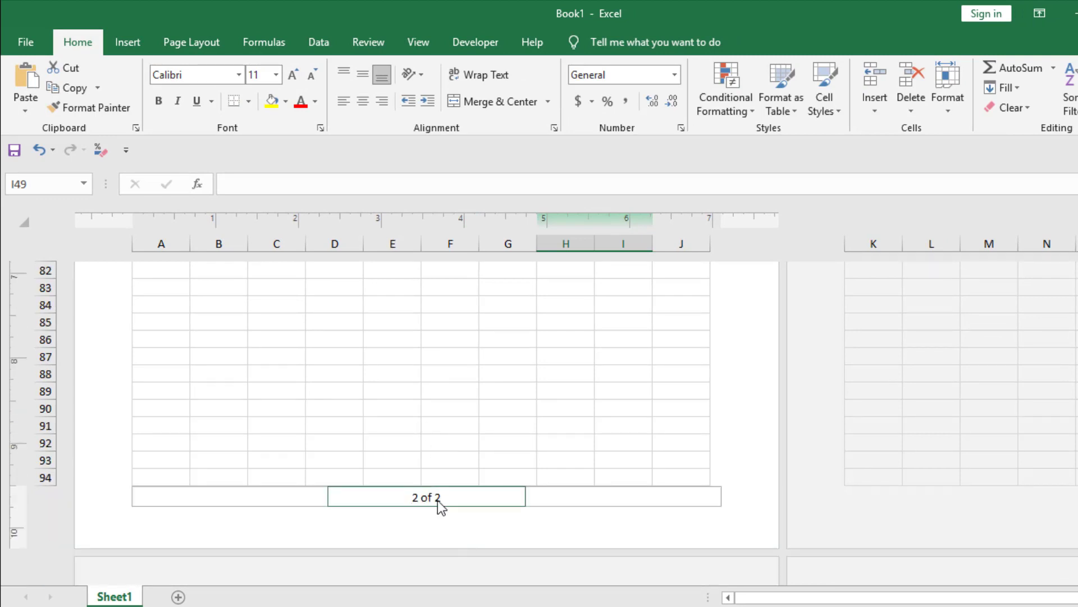
{"action": "scroll", "coordinate": [444, 486], "scroll_direction": "up", "scroll_amount": 20}
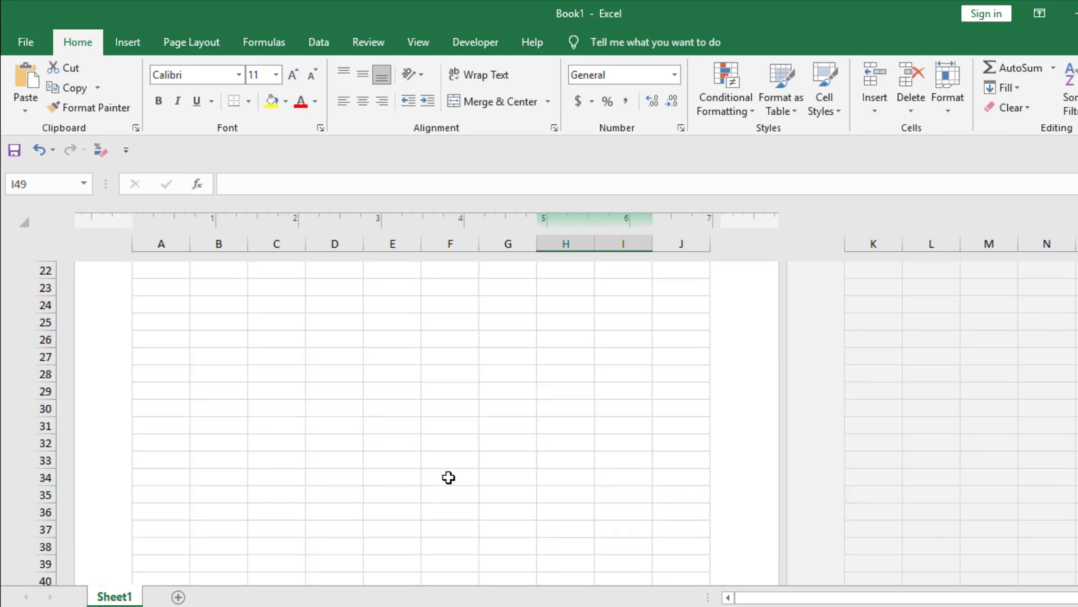
{"action": "scroll", "coordinate": [448, 477], "scroll_direction": "down", "scroll_amount": 4}
Delete the page-count text from the centre footer.
{"action": "left_click", "coordinate": [463, 513]}
{"action": "key", "text": "Delete"}
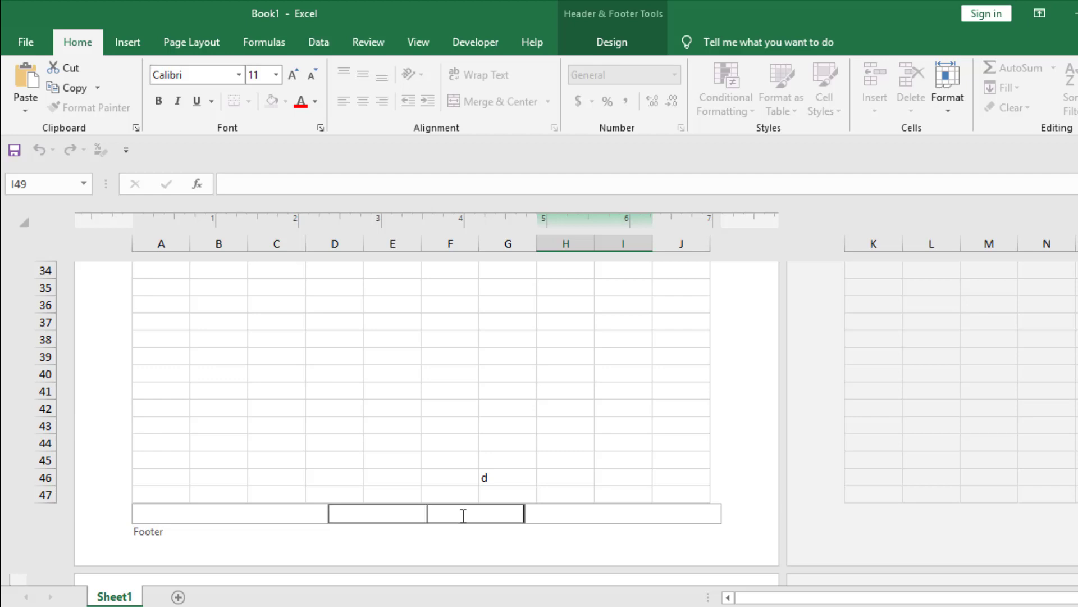
{"action": "key", "text": "Escape"}
{"action": "left_click", "coordinate": [417, 42]}
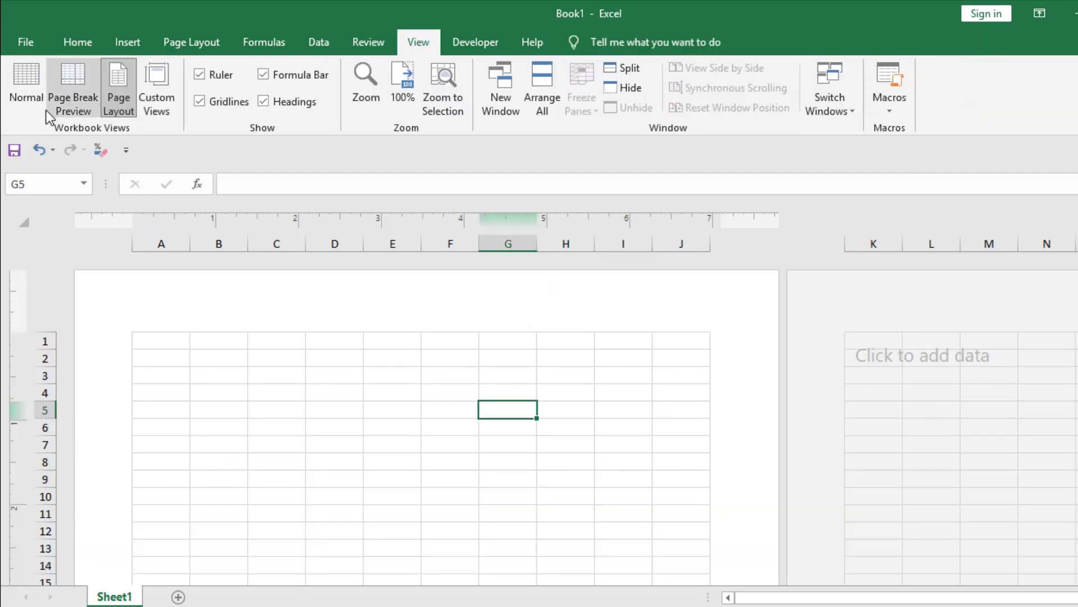
Return to Normal view, then start a page header via Insert > Text > Header & Footer.
{"action": "left_click", "coordinate": [20, 102]}
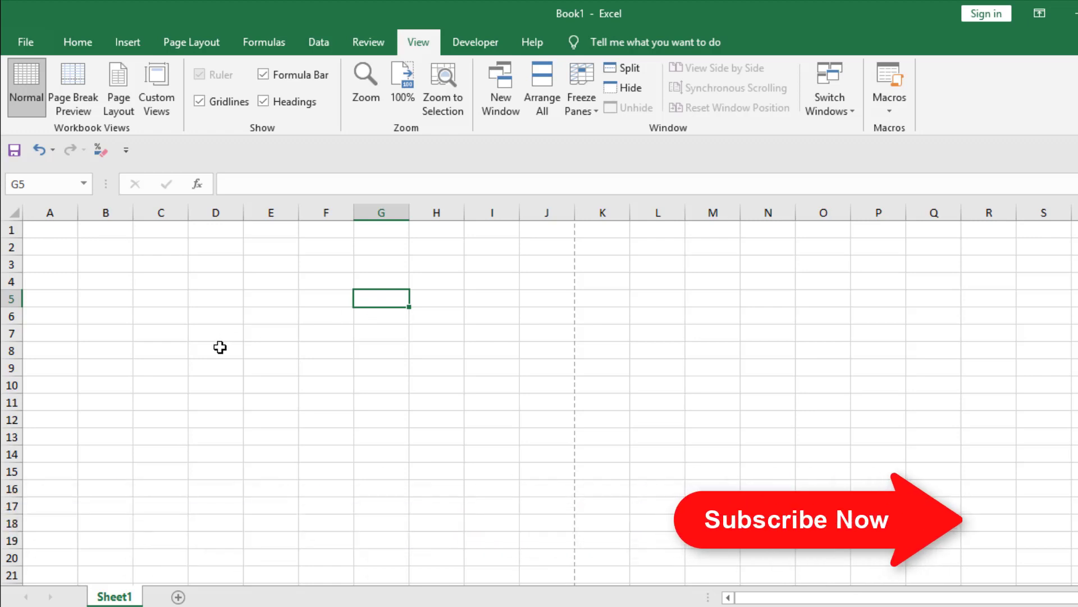
{"action": "left_click", "coordinate": [78, 44]}
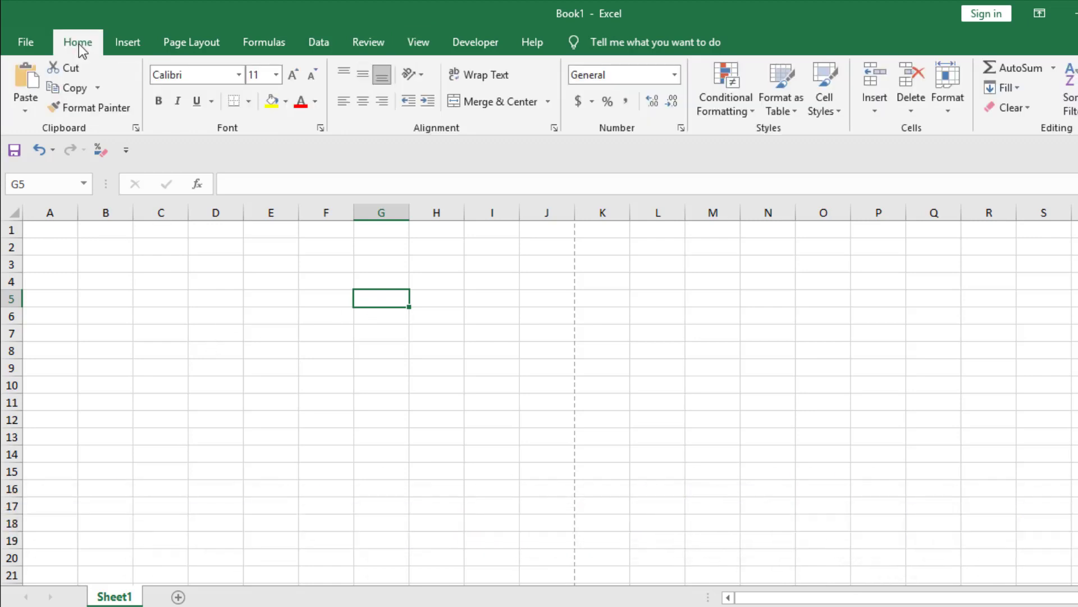
{"action": "left_click", "coordinate": [137, 43]}
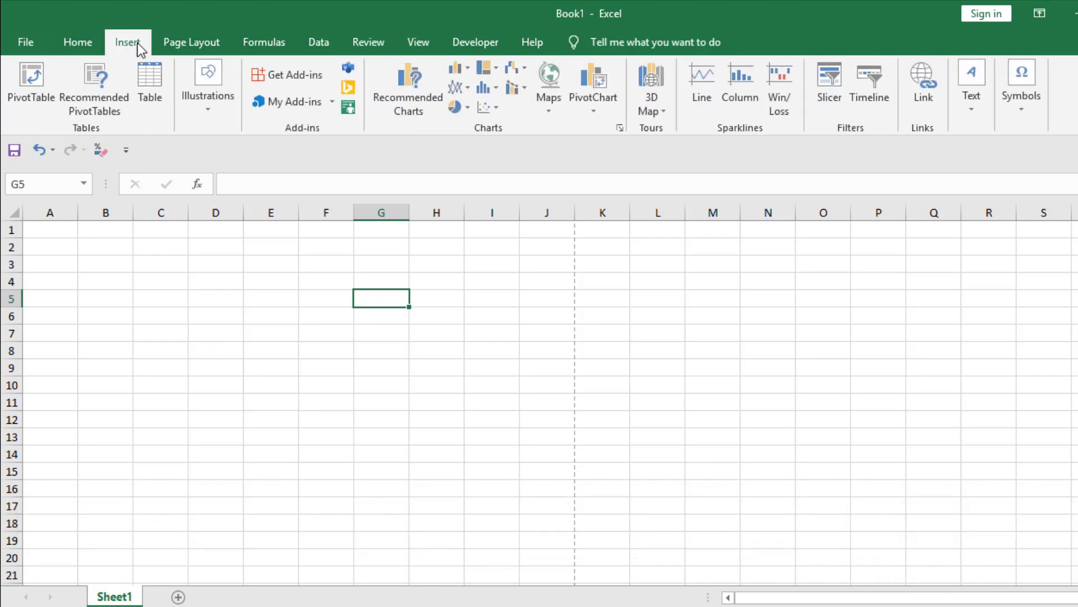
{"action": "left_click", "coordinate": [973, 113]}
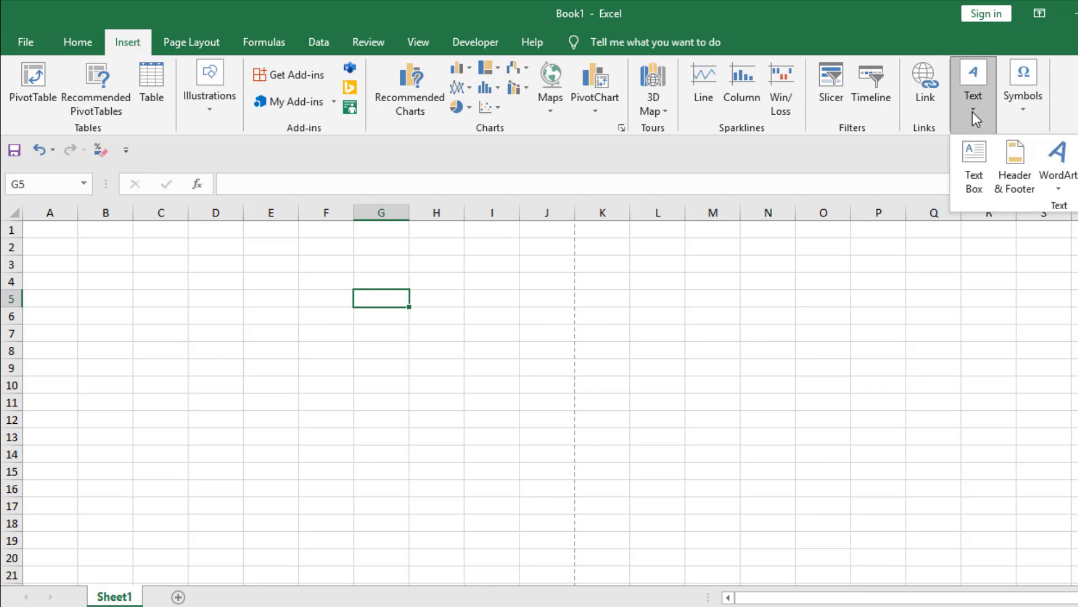
{"action": "left_click", "coordinate": [1017, 174]}
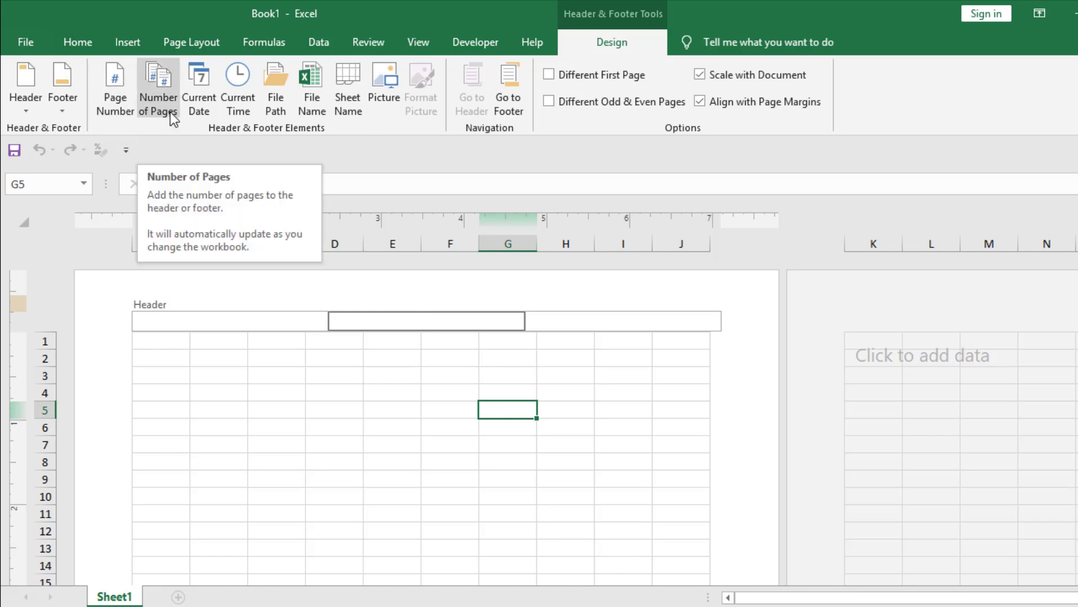
Put '&[Page] of &[Pages]' in the centre header, previewing '1 of 2'.
{"action": "left_click", "coordinate": [104, 97]}
{"action": "type", "text": "of"}
{"action": "left_click", "coordinate": [165, 83]}
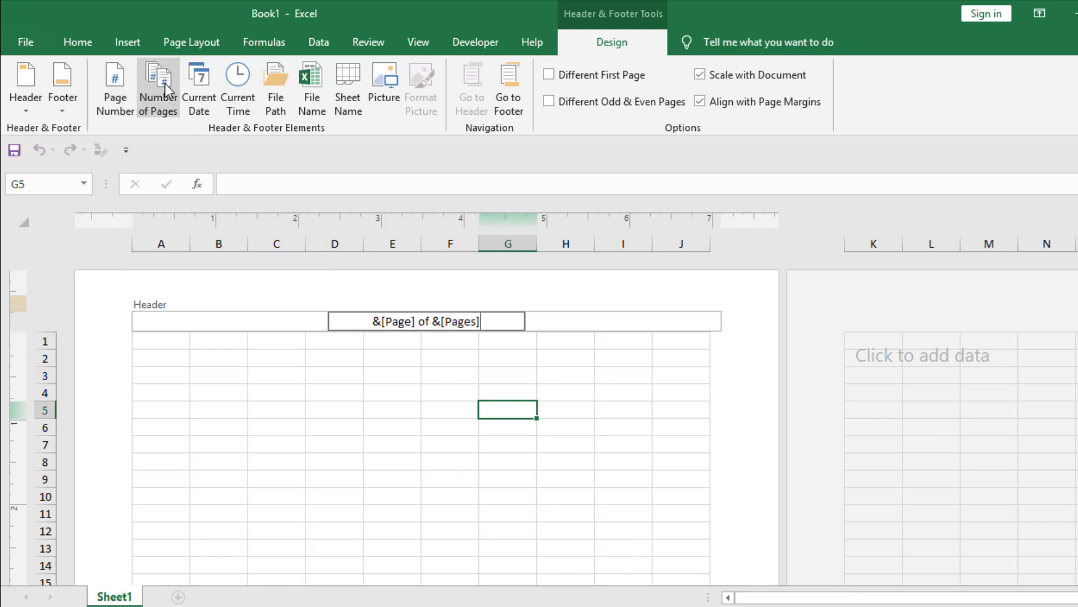
{"action": "left_click", "coordinate": [649, 411]}
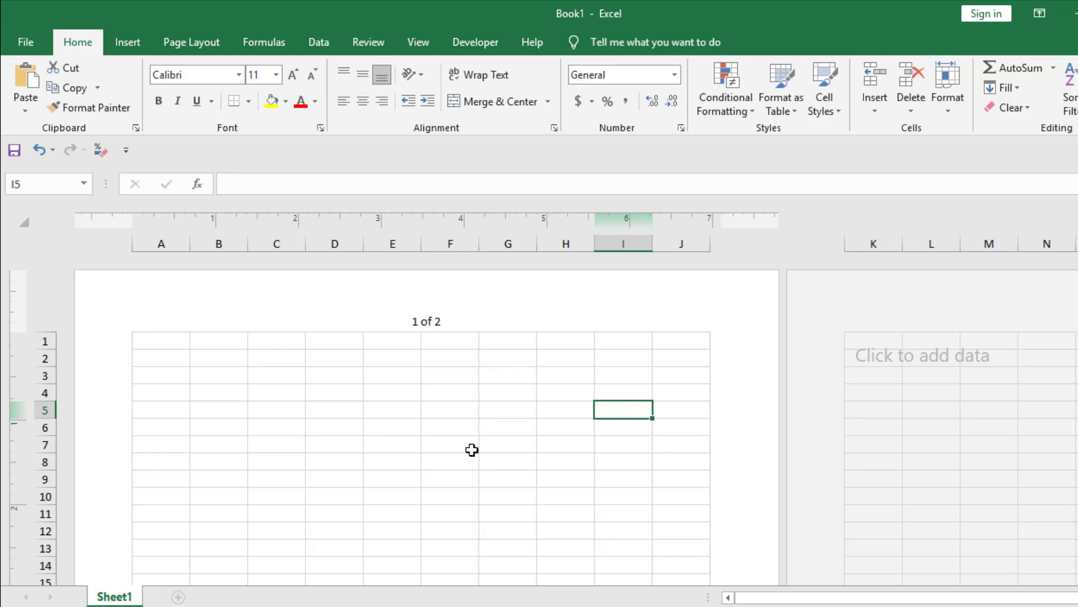
Delete the page-number text so the centre header is empty again.
{"action": "left_click", "coordinate": [457, 312]}
{"action": "key", "text": "Delete"}
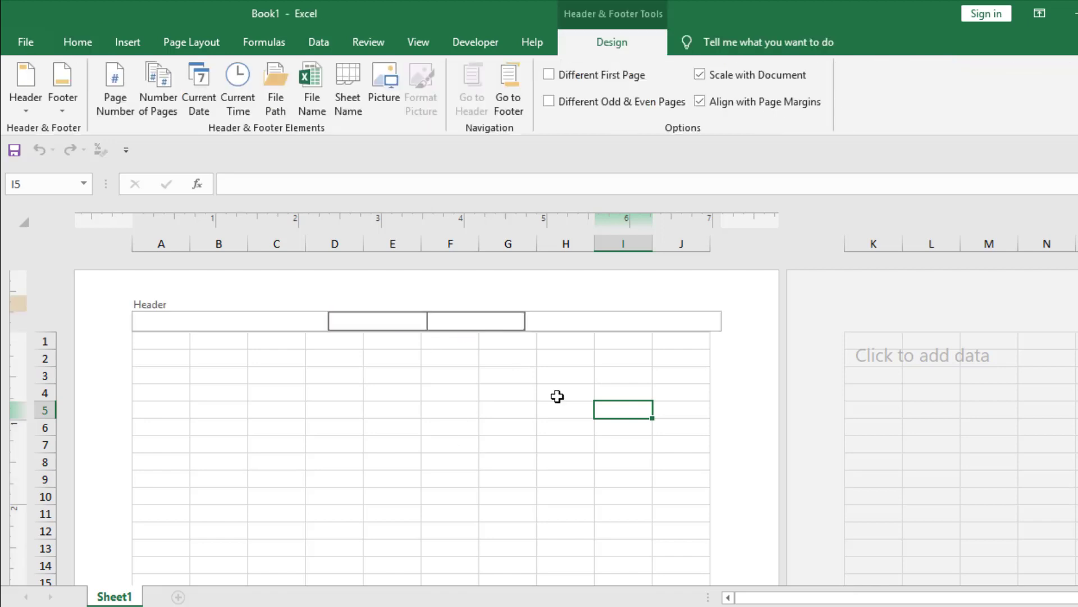
{"action": "left_click", "coordinate": [508, 409]}
{"action": "left_click", "coordinate": [413, 49]}
Switch to Normal view and launch the Page Setup dialog from the Page Layout tab.
{"action": "left_click", "coordinate": [24, 92]}
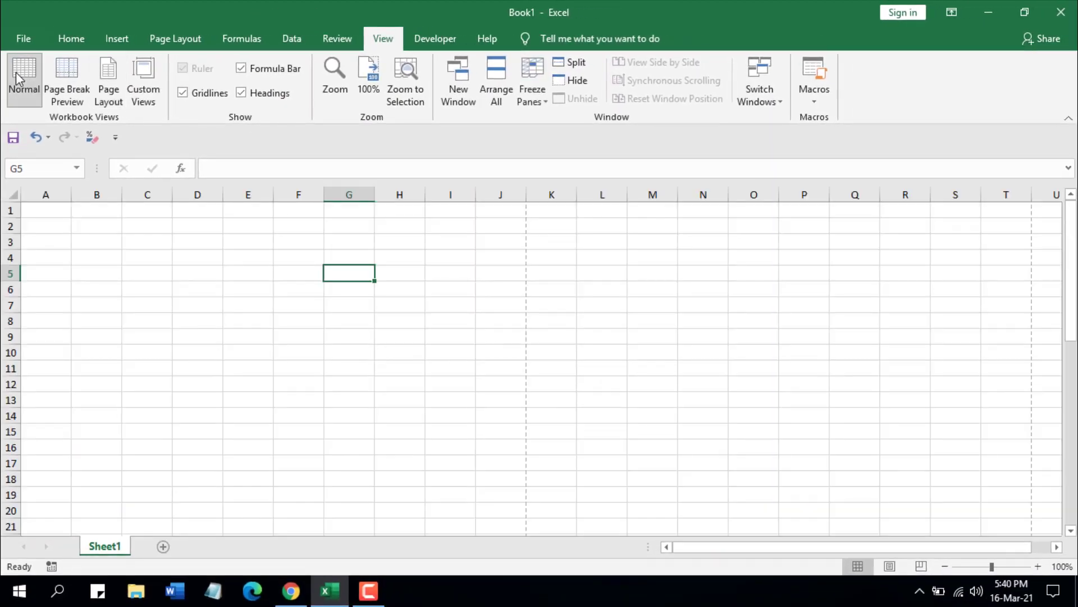
{"action": "left_click", "coordinate": [78, 42]}
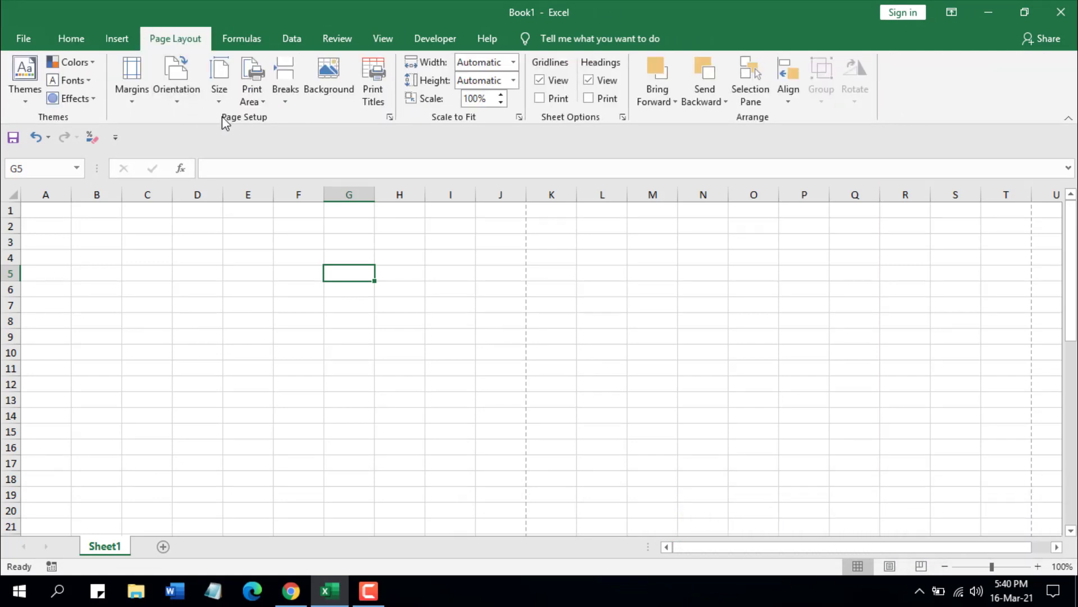
{"action": "left_click", "coordinate": [389, 117]}
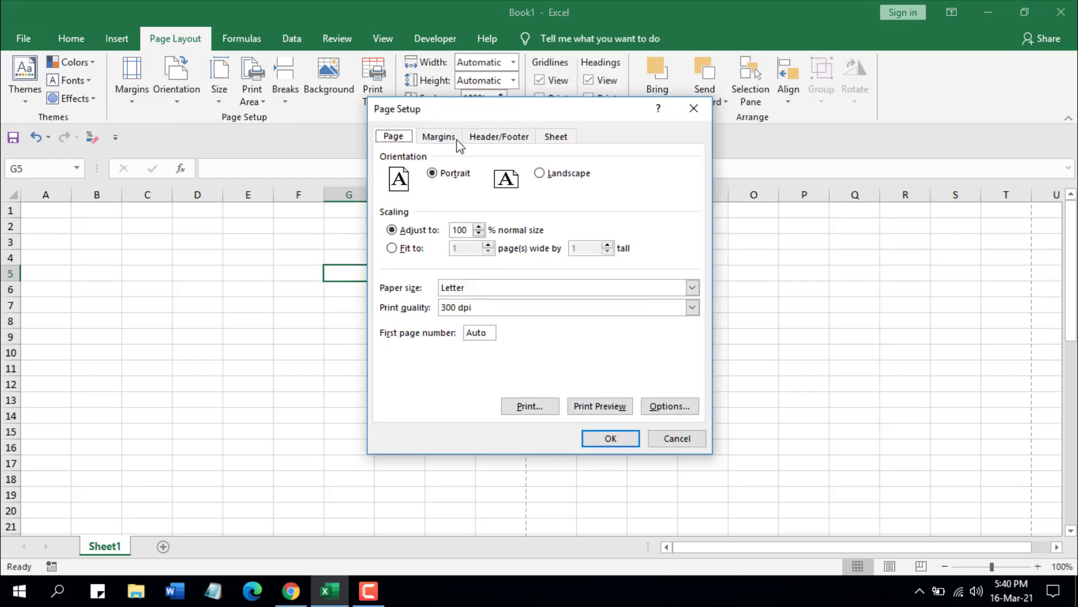
Choose the 'Page 1 of ?' header preset on the Header/Footer tab and confirm with OK.
{"action": "left_click", "coordinate": [508, 138]}
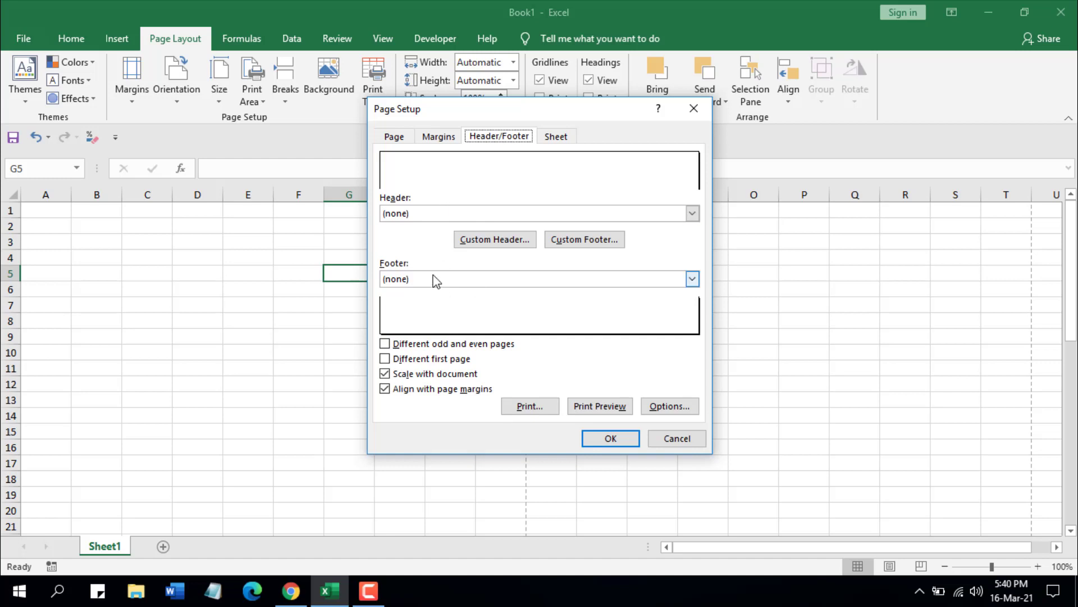
{"action": "left_click", "coordinate": [693, 214]}
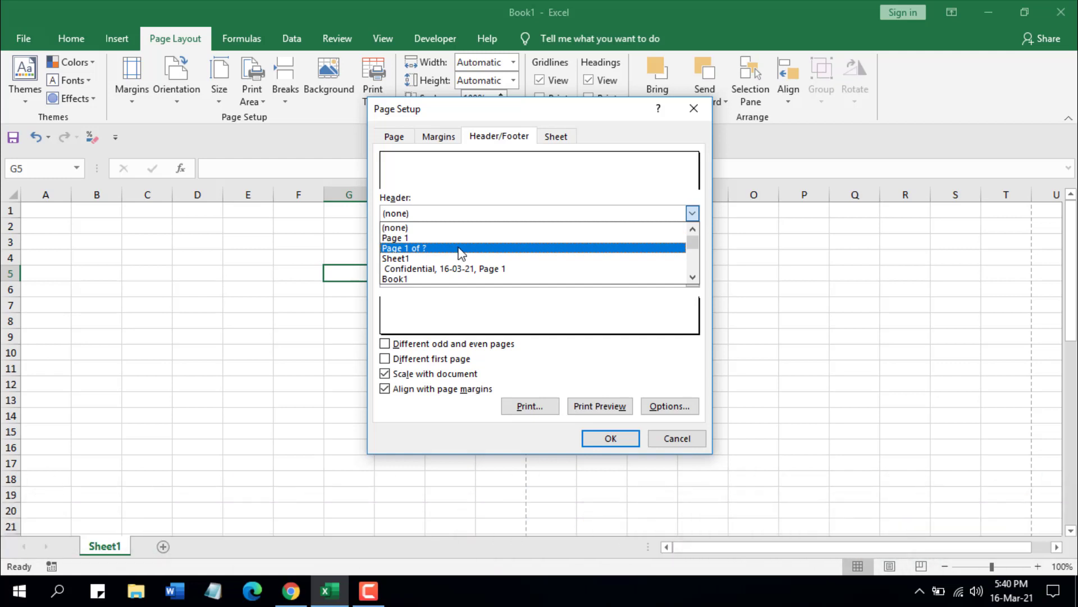
{"action": "scroll", "coordinate": [450, 256], "scroll_direction": "down", "scroll_amount": 3}
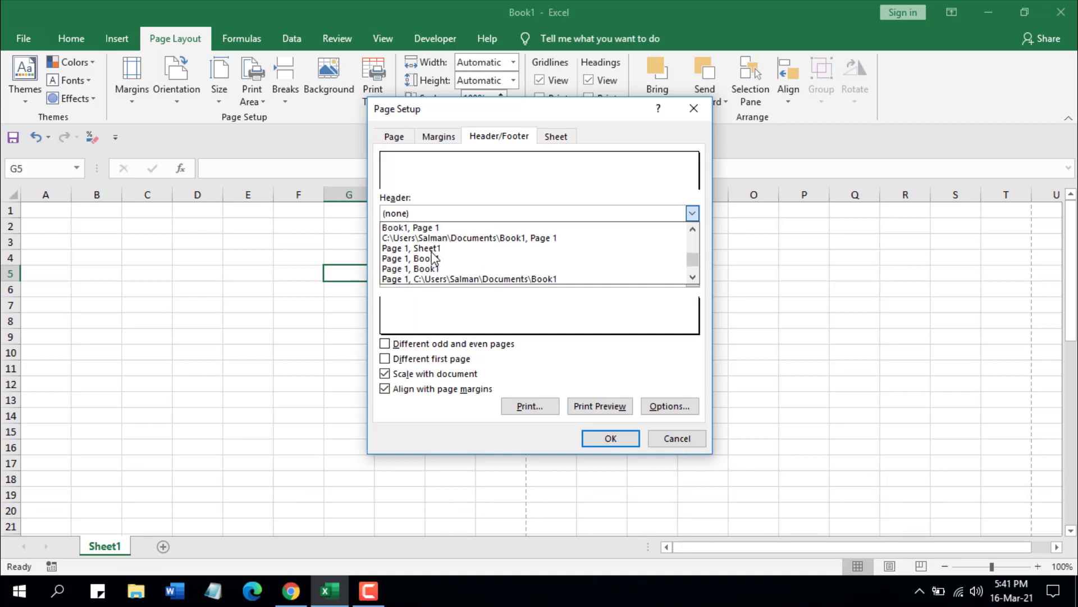
{"action": "scroll", "coordinate": [434, 259], "scroll_direction": "down", "scroll_amount": 1}
{"action": "scroll", "coordinate": [431, 256], "scroll_direction": "up", "scroll_amount": 4}
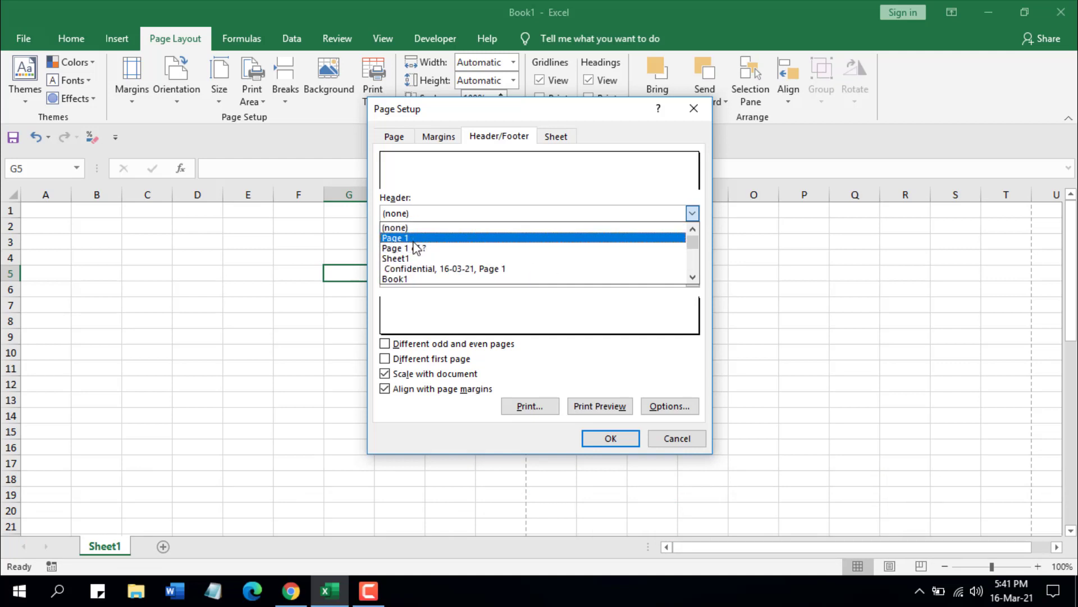
{"action": "left_click", "coordinate": [429, 255]}
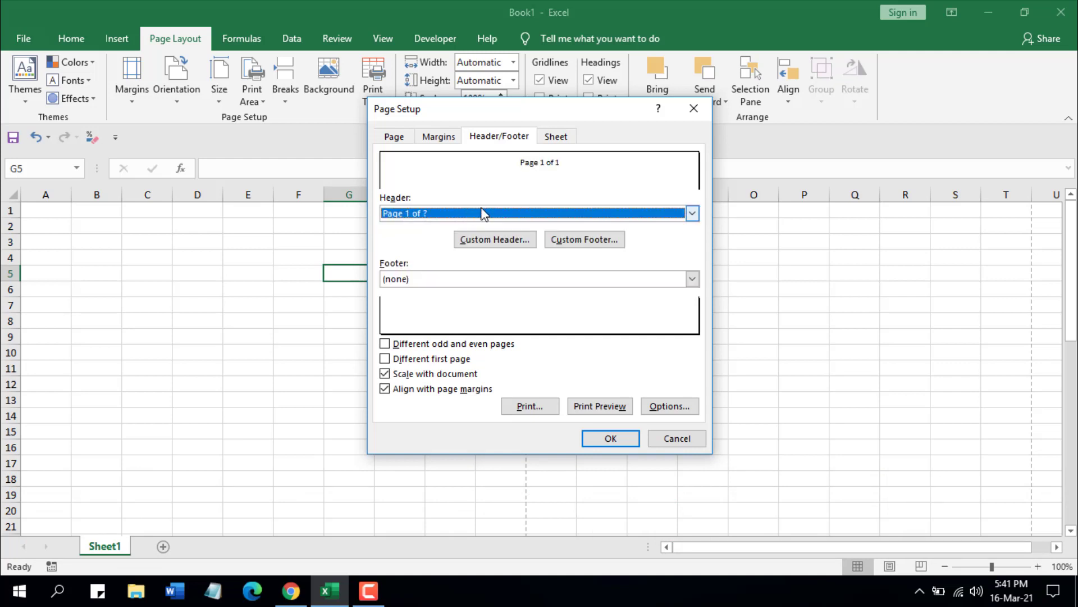
{"action": "left_click", "coordinate": [604, 441]}
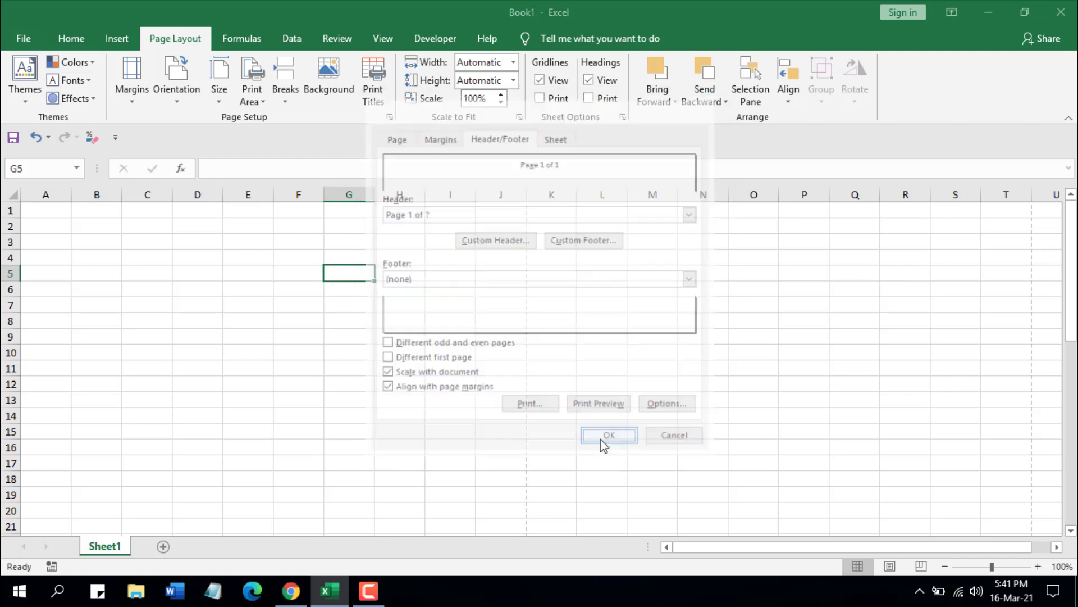
{"action": "left_click", "coordinate": [381, 305]}
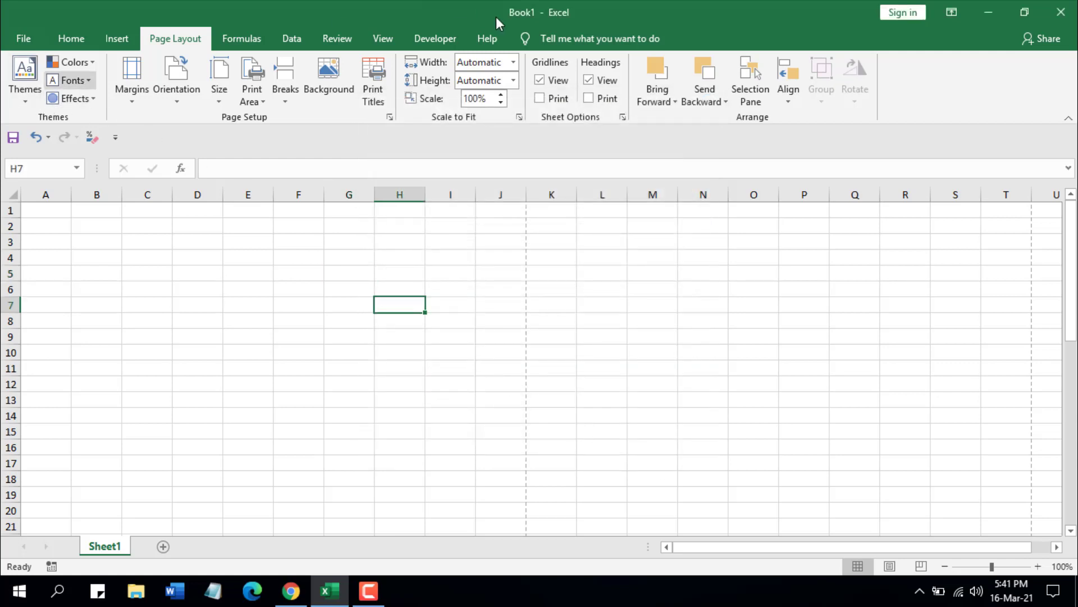
Switch to Page Layout view to display the centred 'Page 1 of 2' header, selecting cell F4.
{"action": "left_click", "coordinate": [383, 38]}
{"action": "left_click", "coordinate": [101, 90]}
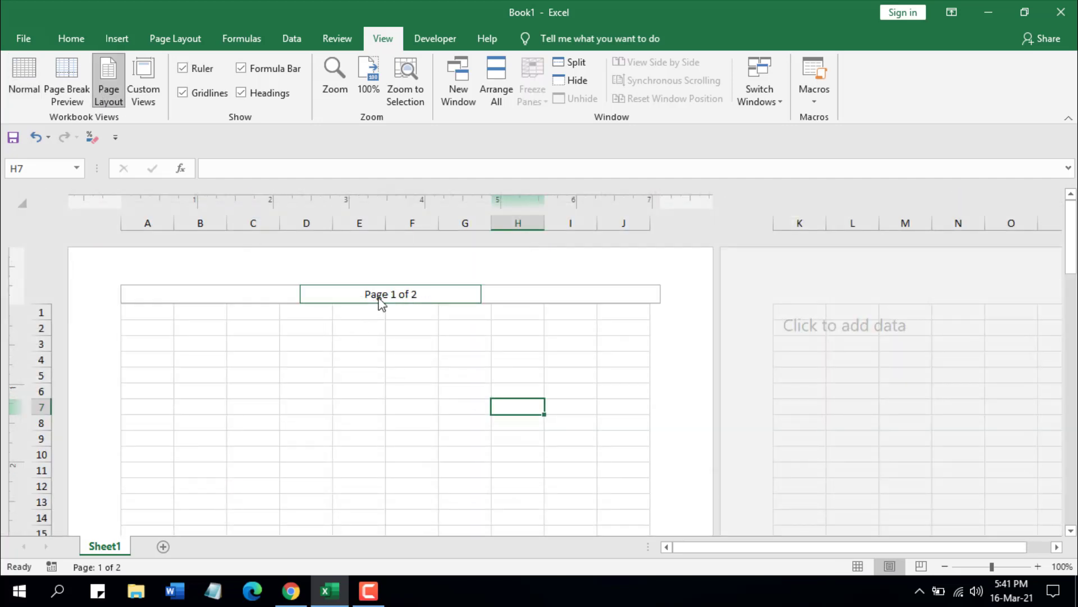
{"action": "left_click", "coordinate": [426, 358]}
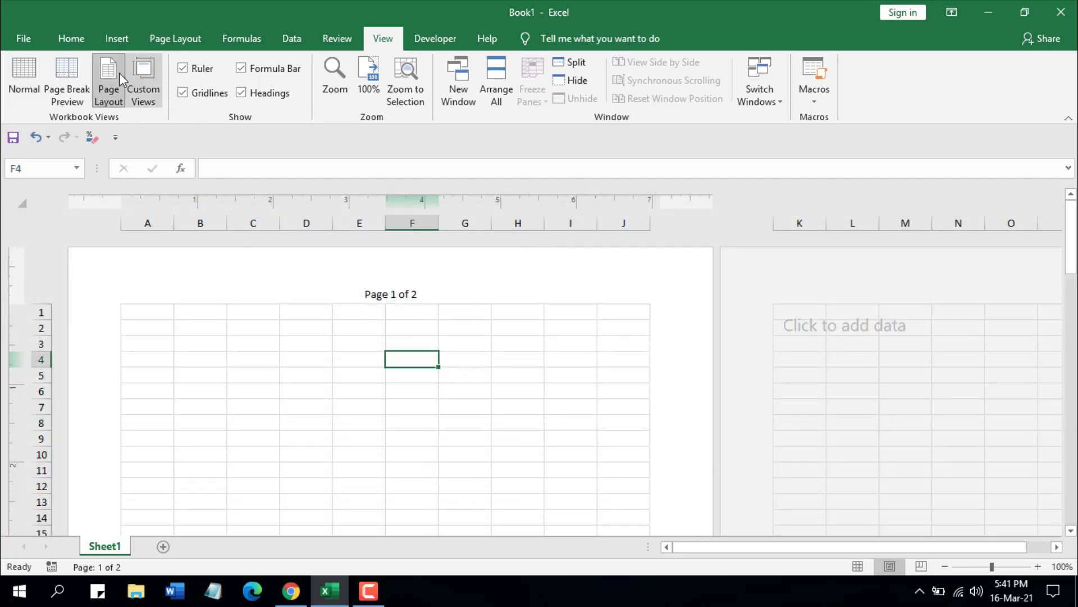
{"action": "left_click", "coordinate": [175, 39]}
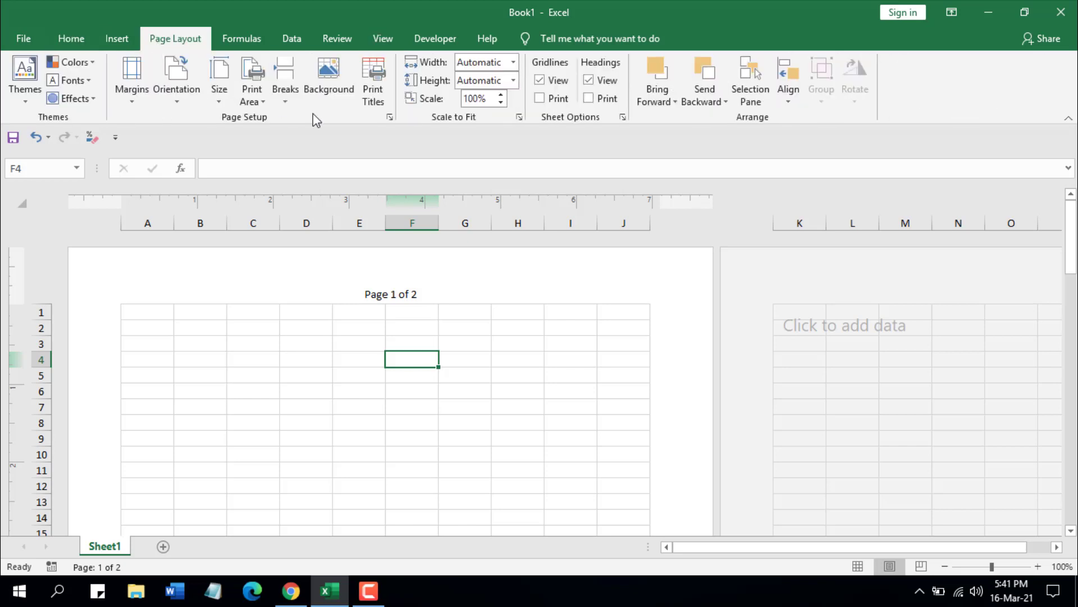
{"action": "left_click", "coordinate": [389, 117]}
{"action": "left_click", "coordinate": [498, 137]}
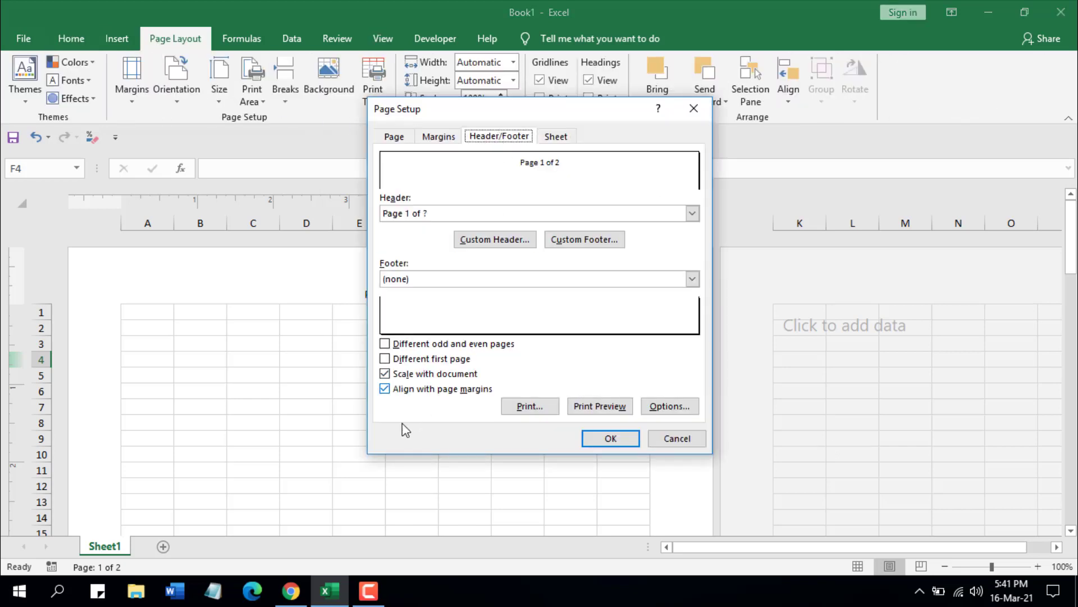
{"action": "left_click", "coordinate": [385, 359]}
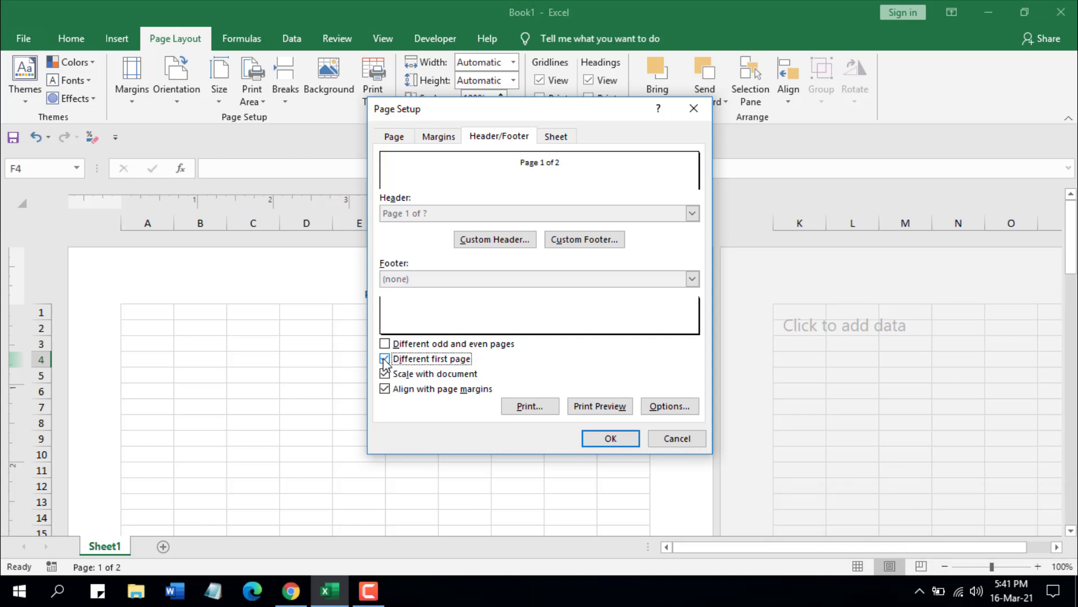
{"action": "left_click", "coordinate": [385, 360]}
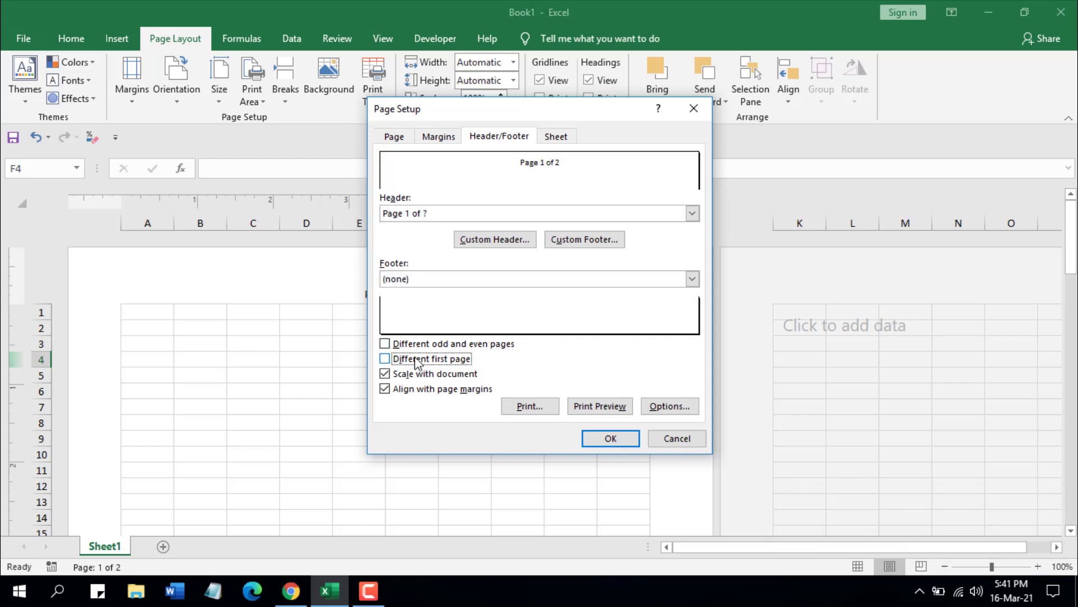
{"action": "left_click", "coordinate": [618, 447]}
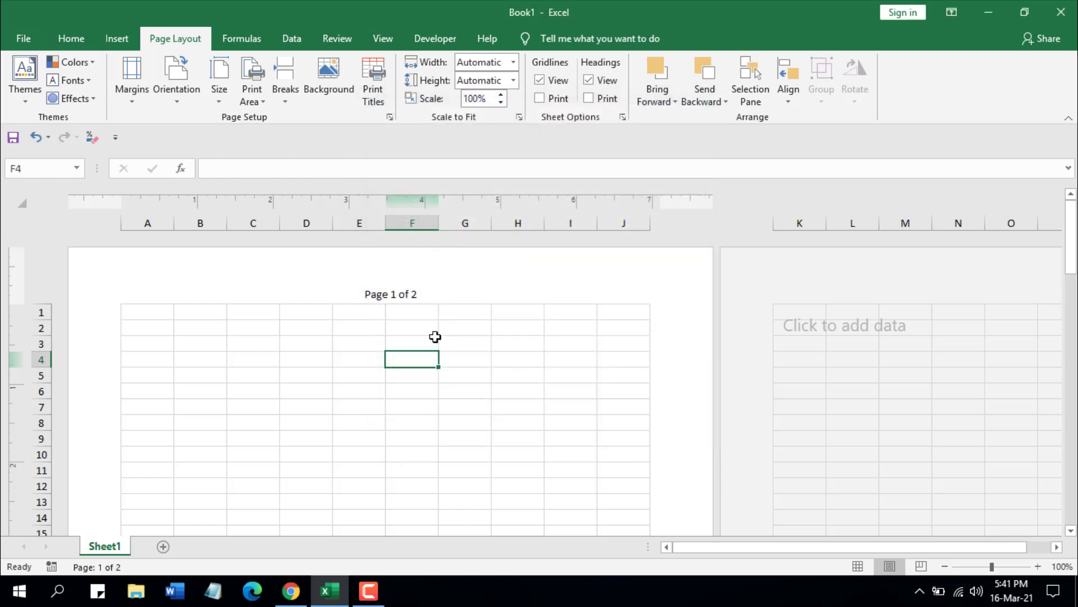